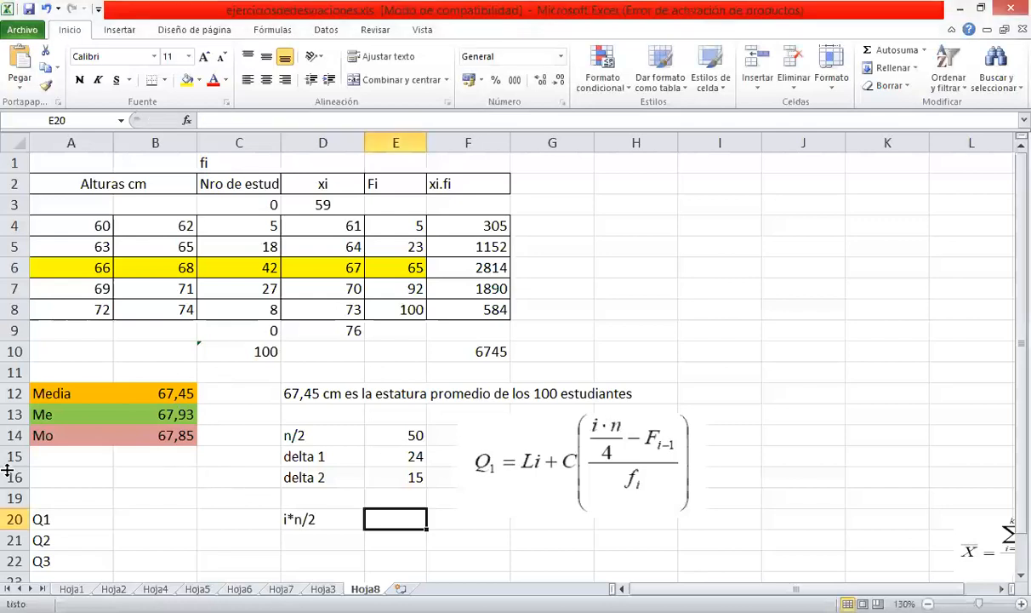
click(48, 525)
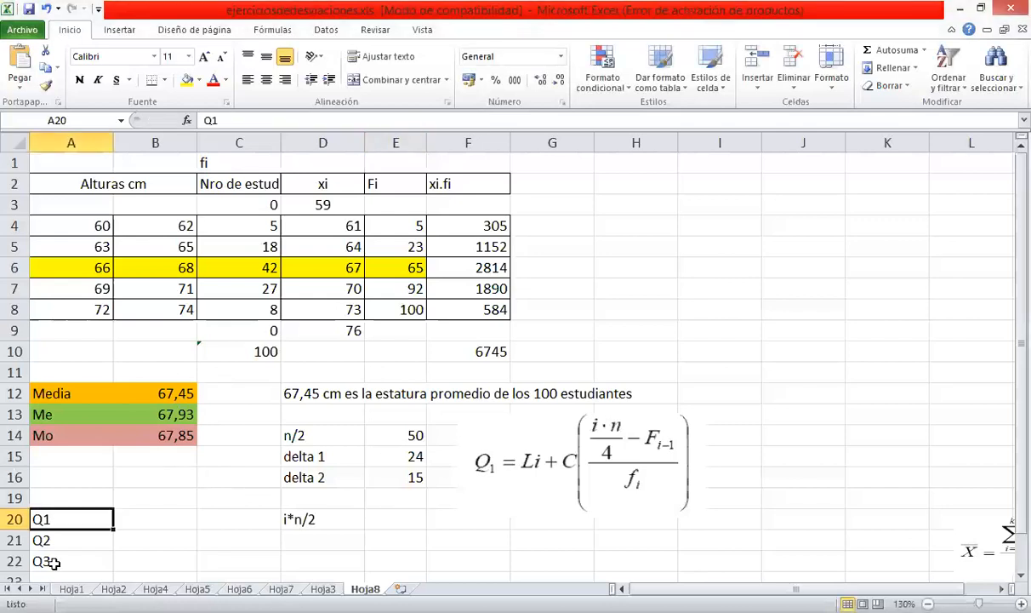
key(shift+Down)
key(shift+Down)
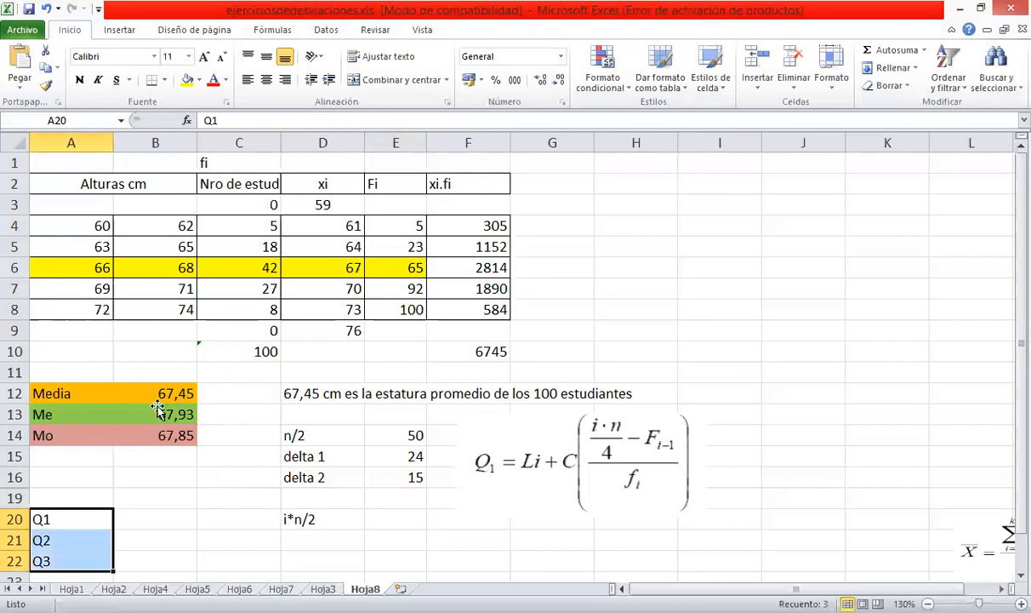
Correct the divisor of the label in D20 so that it reads i*n/4.
key(Right)
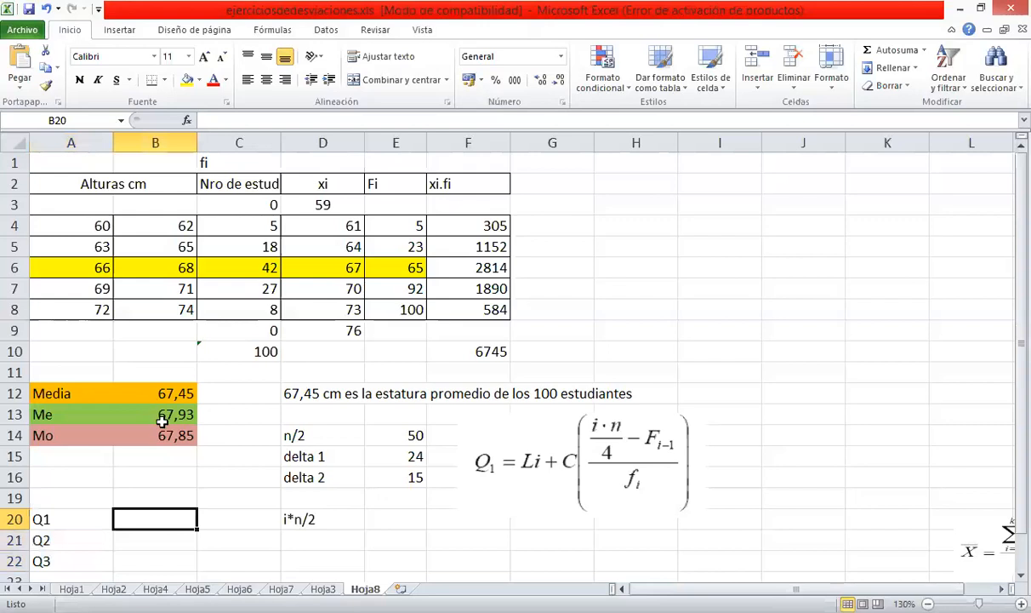
scroll(161, 422, down, 2)
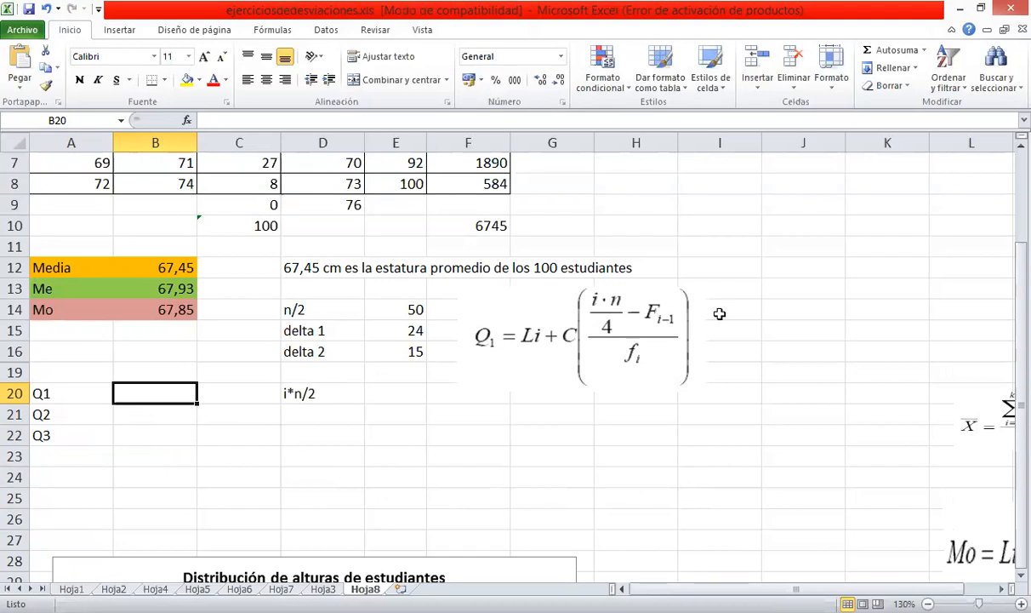
key(Right)
key(Right)
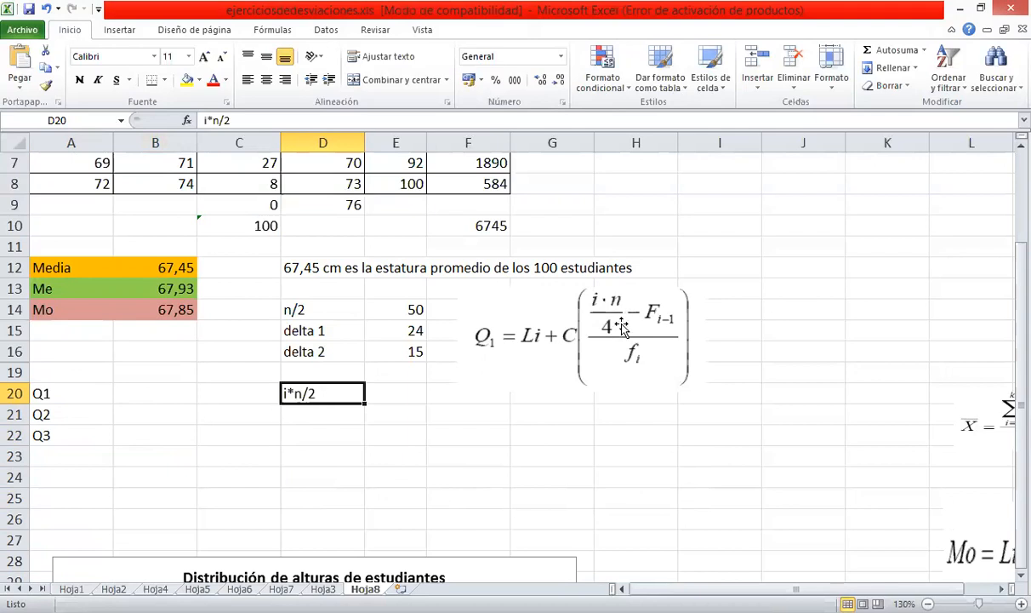
key(F2)
key(BackSpace)
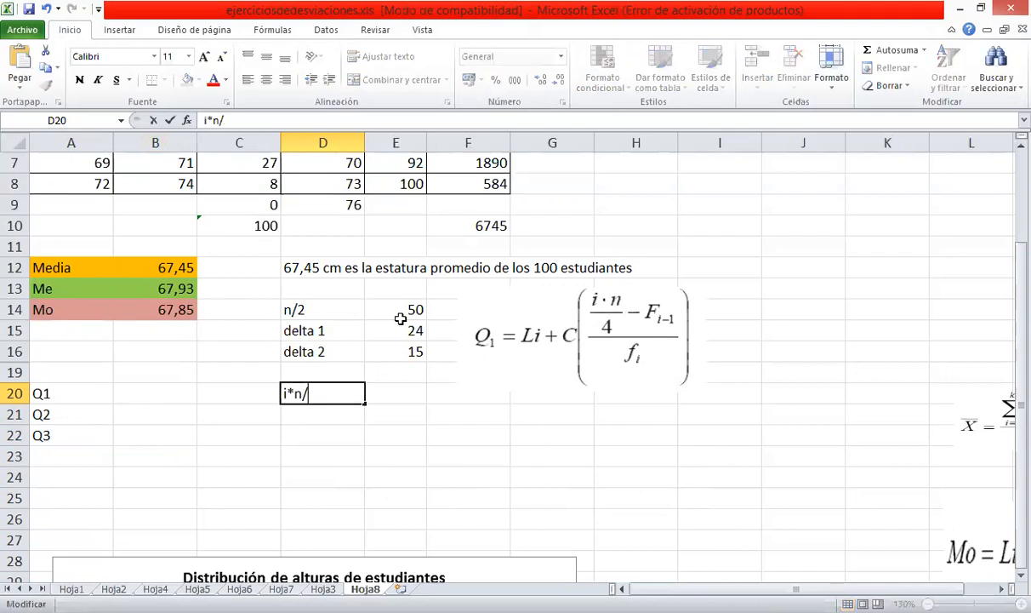
text(4)
click(405, 396)
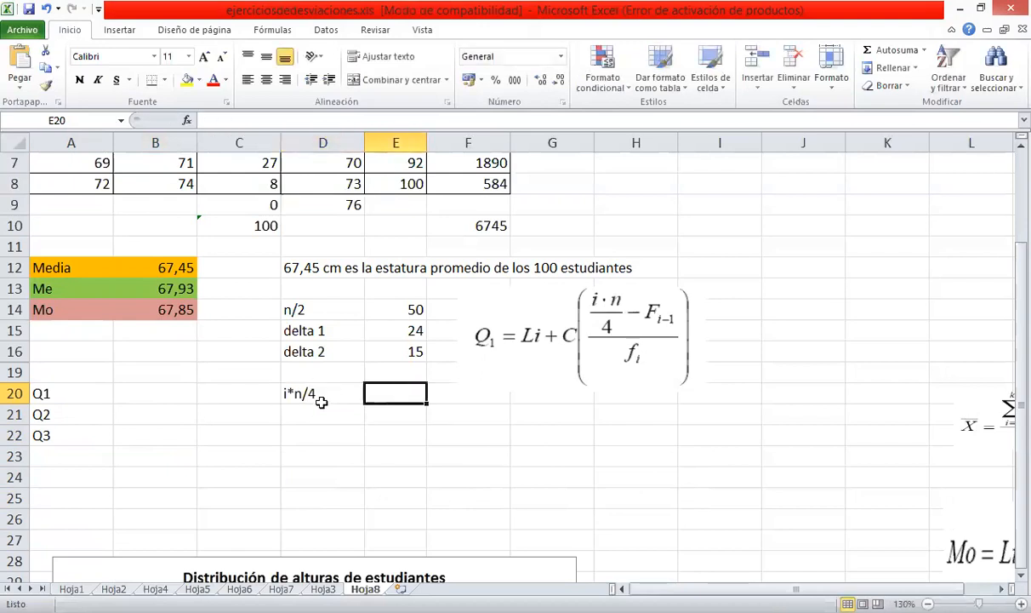
Replace the i in the D20 label with 1 so that it reads 1*n/4.
double_click(290, 393)
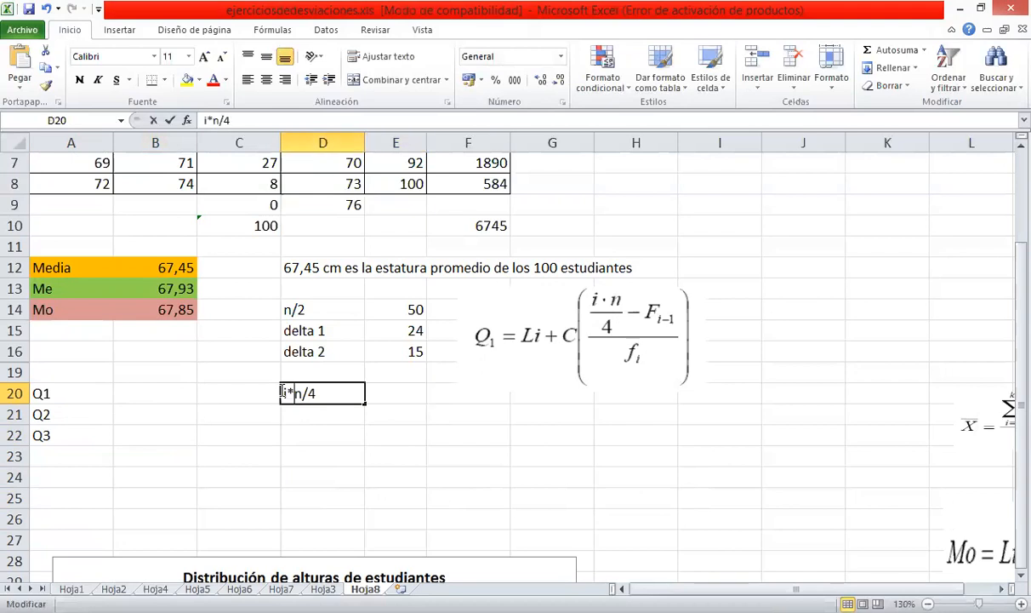
key(BackSpace)
text(1)
key(Tab)
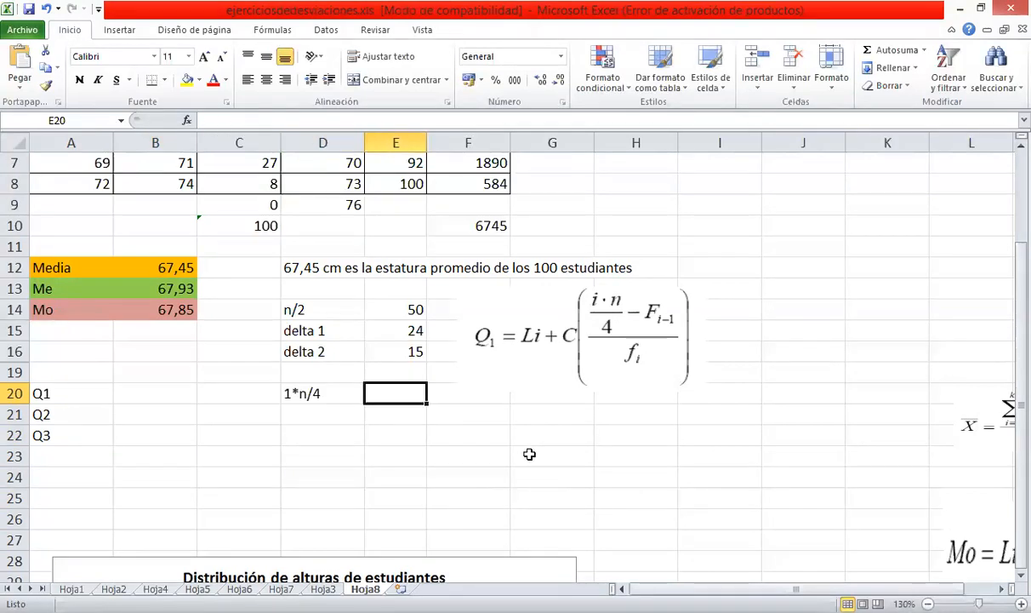
Calculate the first quartile position in E20 with the formula +1*C10/4.
text(+)
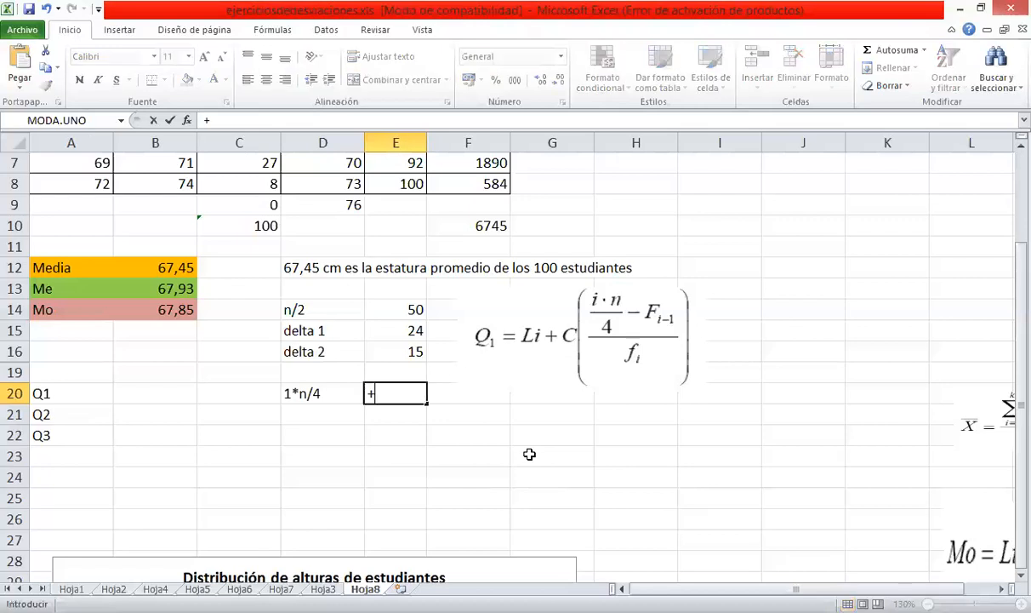
text(1*)
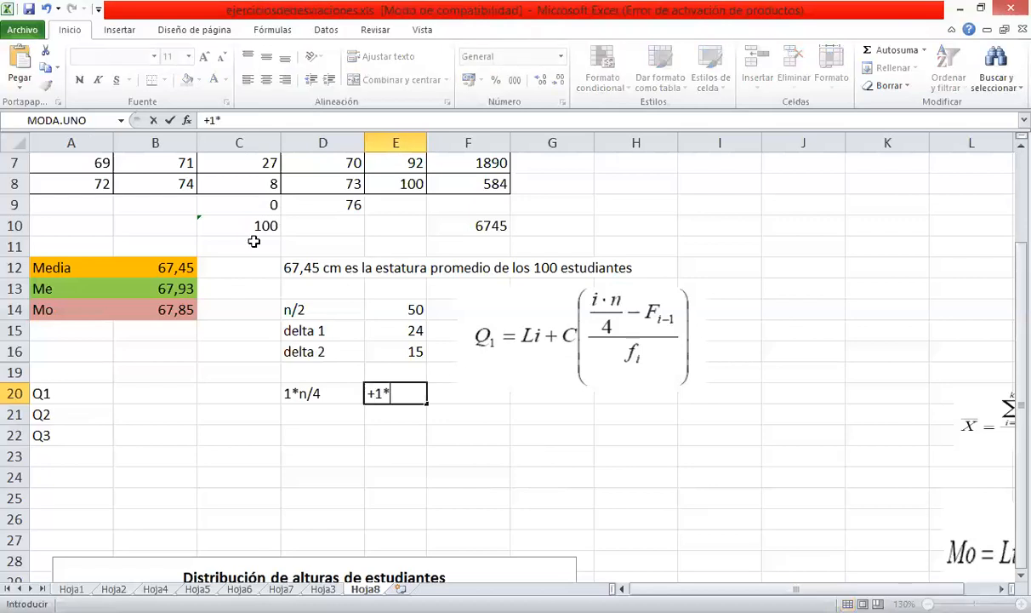
click(257, 226)
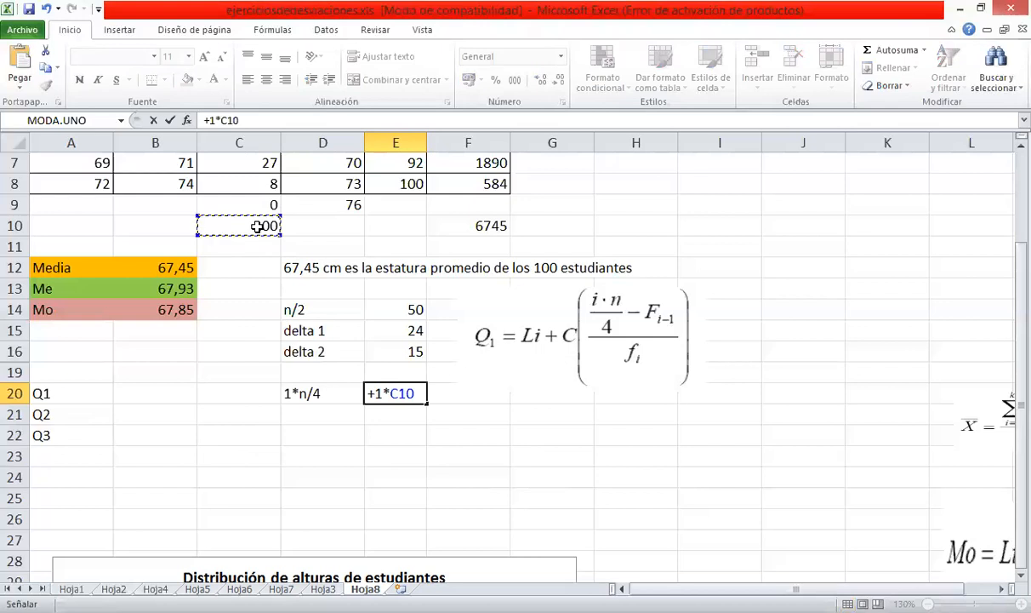
text(/4)
key(Return)
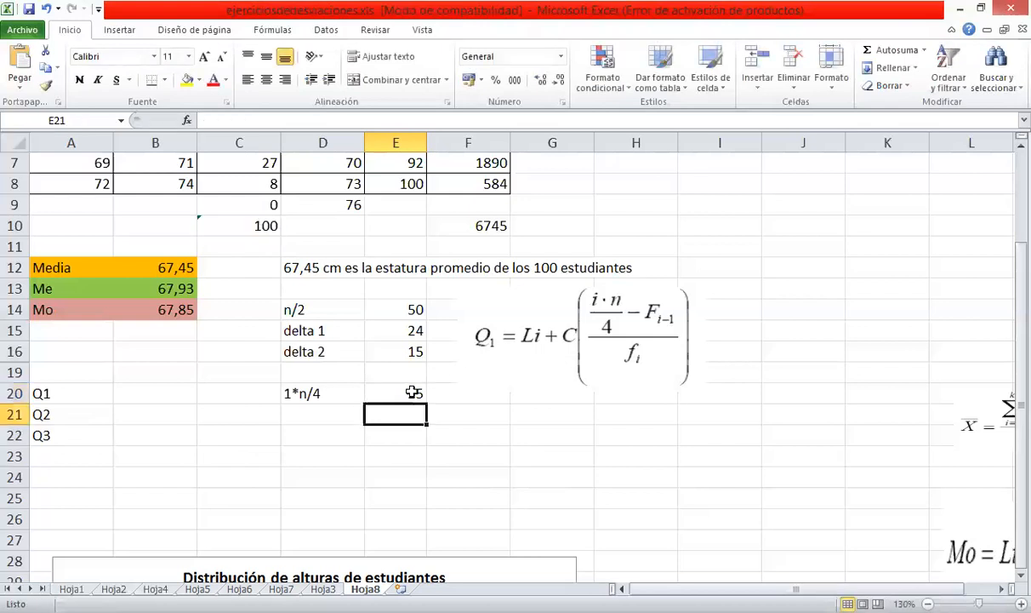
key(Up)
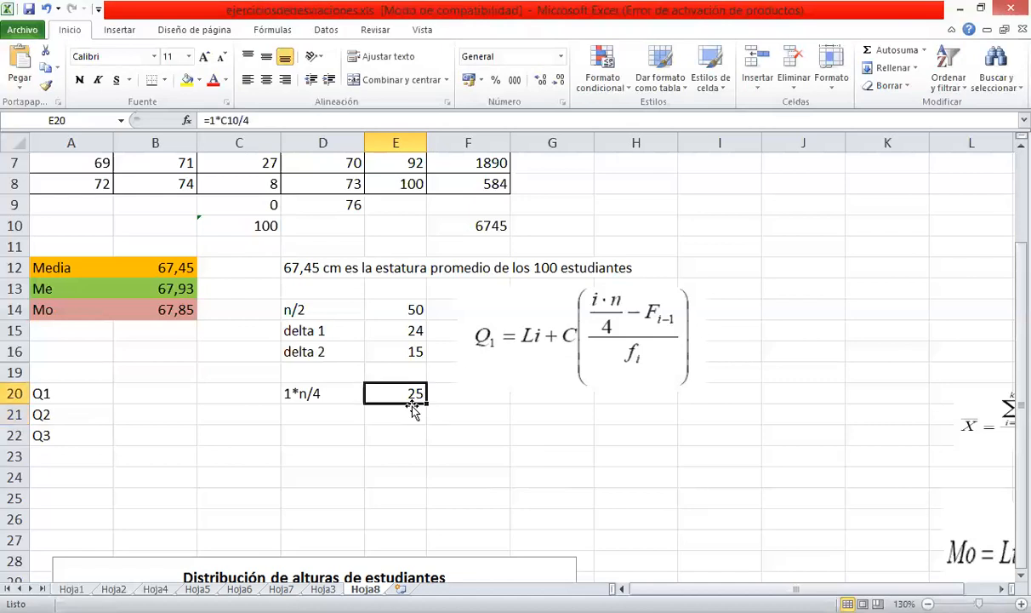
Examine the cumulative frequencies in the Fi column against the value in E20 to identify the class containing Q1.
scroll(412, 409, up, 2)
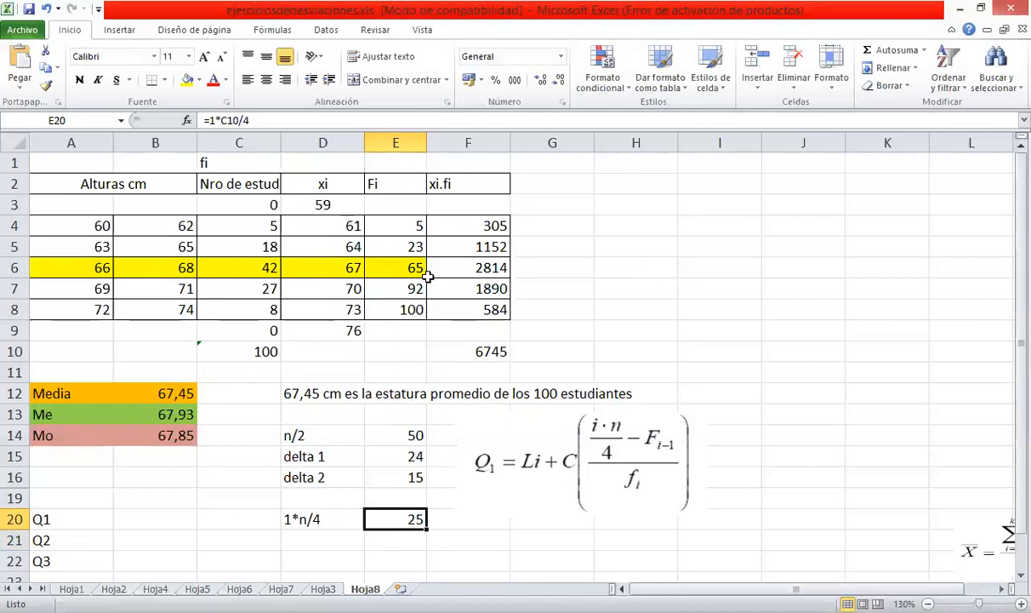
click(395, 184)
drag(394, 246, 396, 308)
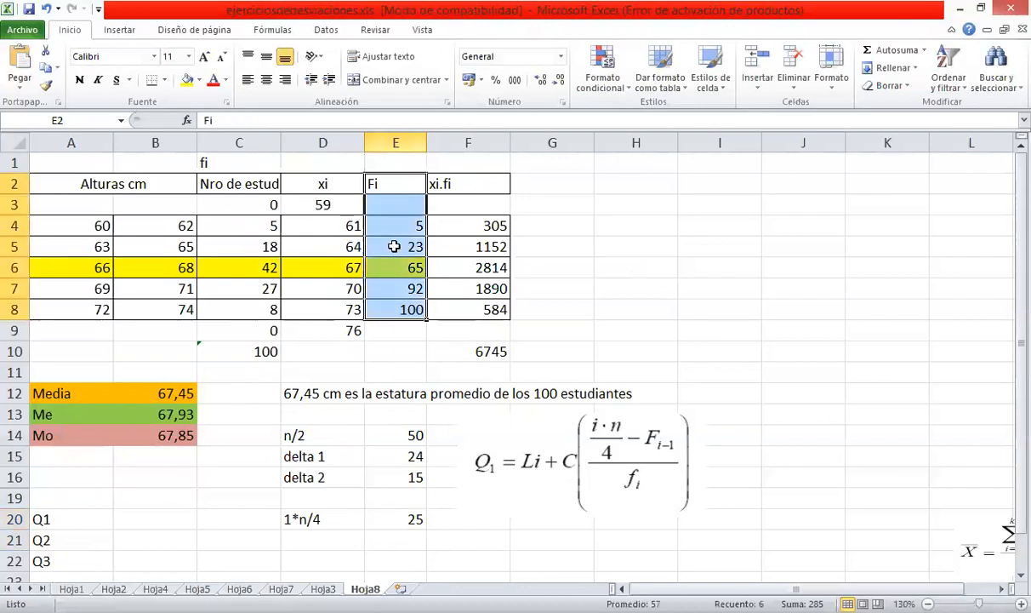
click(423, 225)
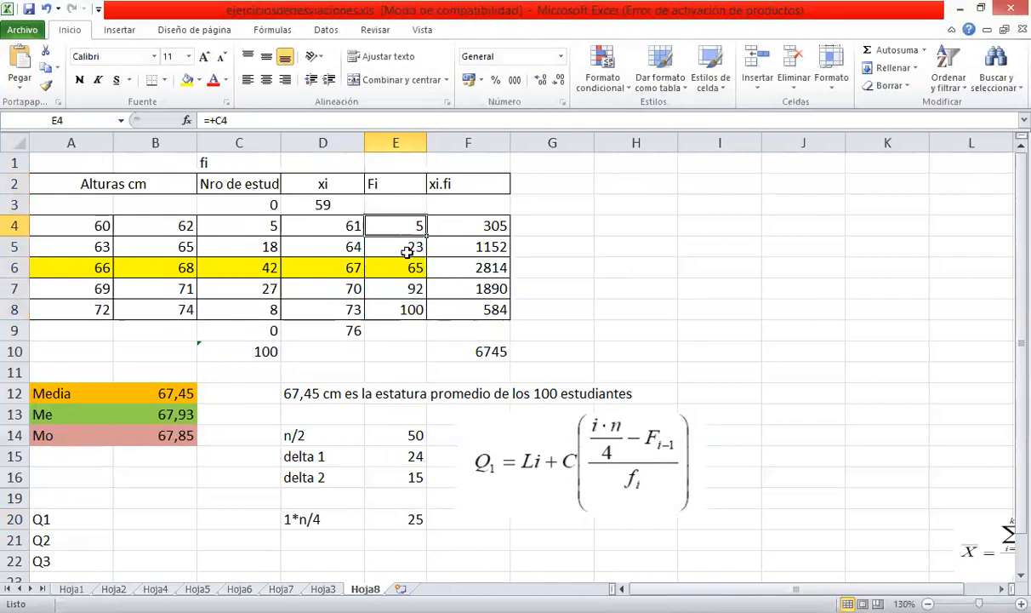
key(Down)
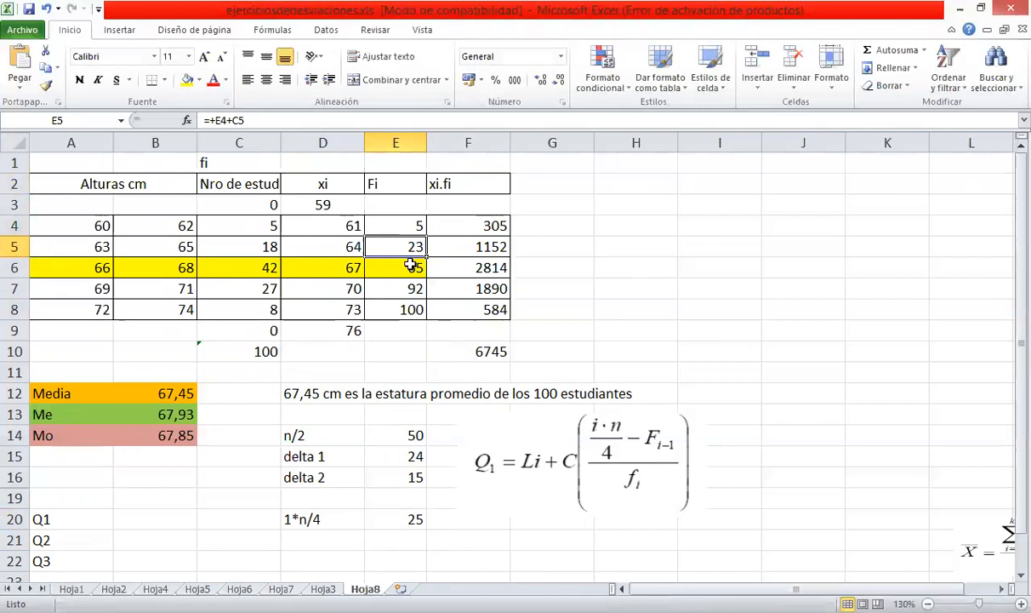
key(Down)
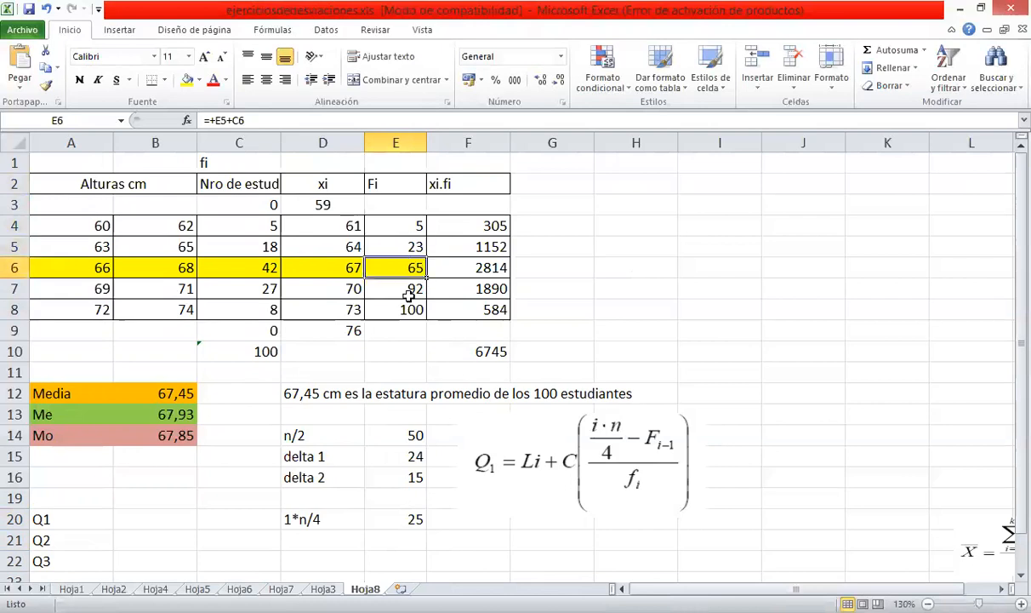
click(407, 518)
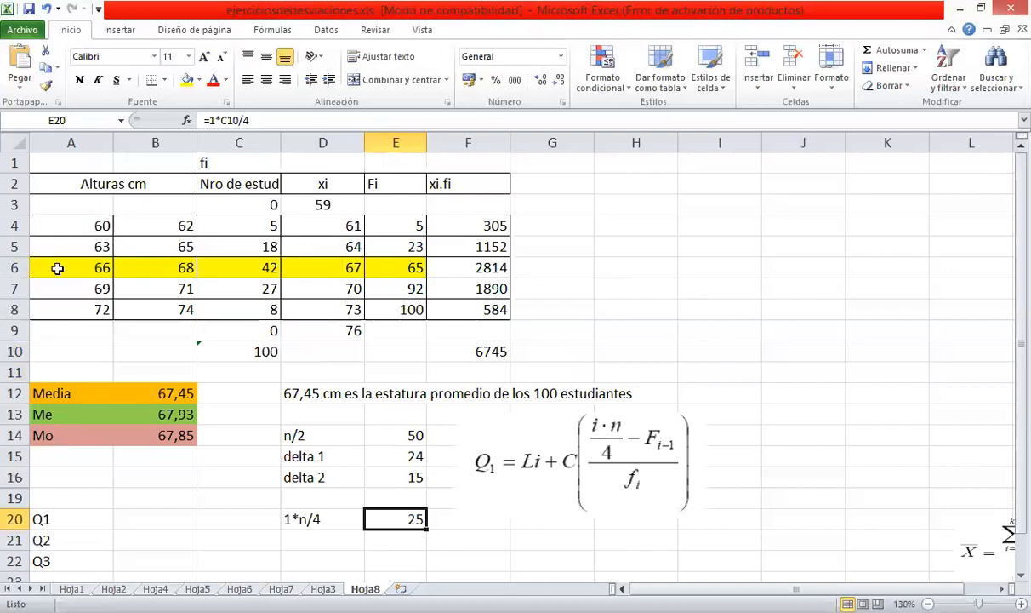
drag(57, 268, 182, 262)
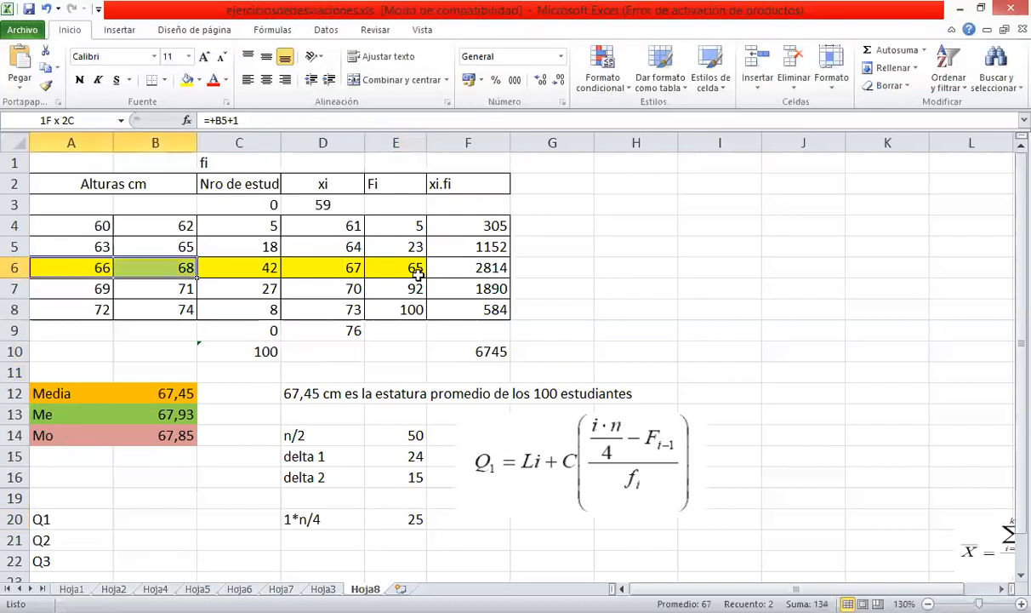
drag(468, 278, 468, 278)
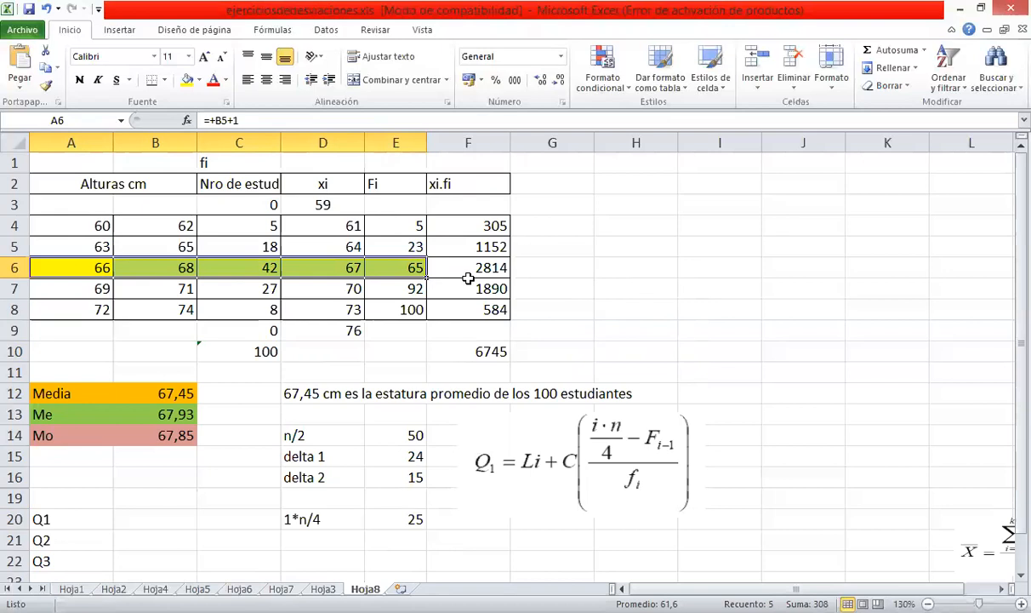
Begin the Q1 formula in B20 with the lower limit and class width as +A6+3*(.
click(189, 514)
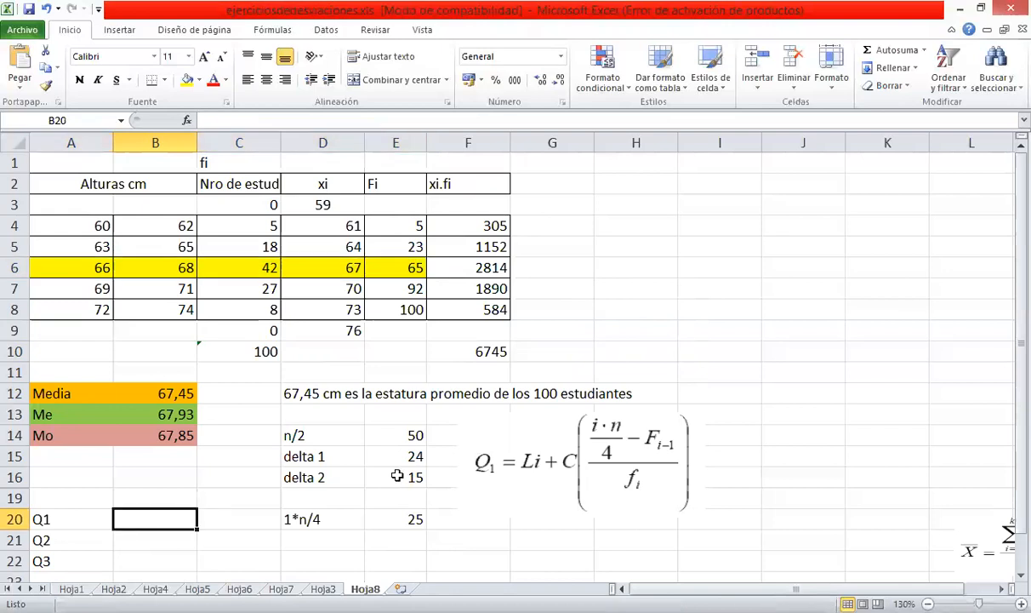
text(+)
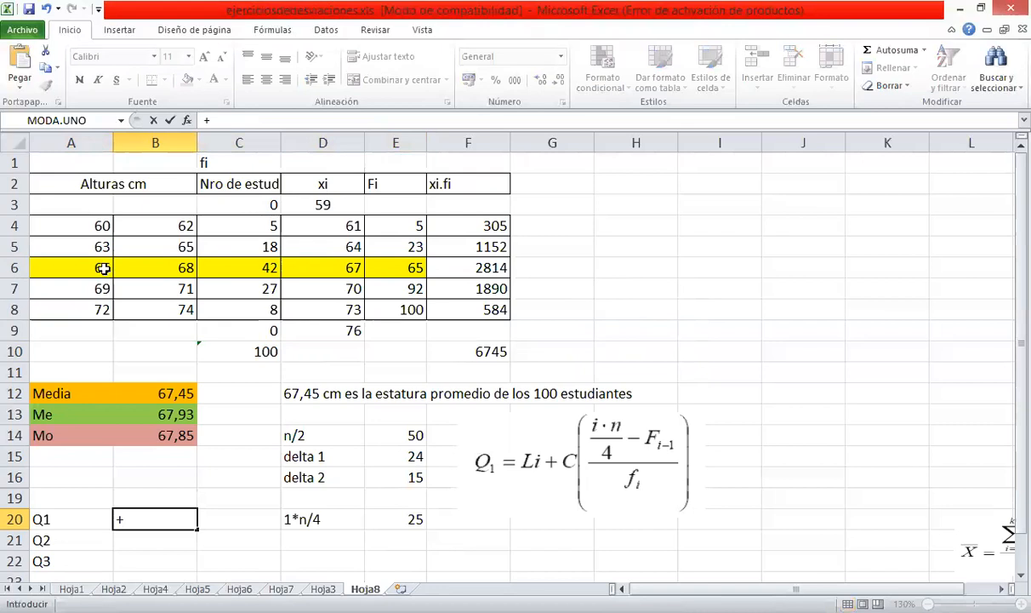
click(103, 268)
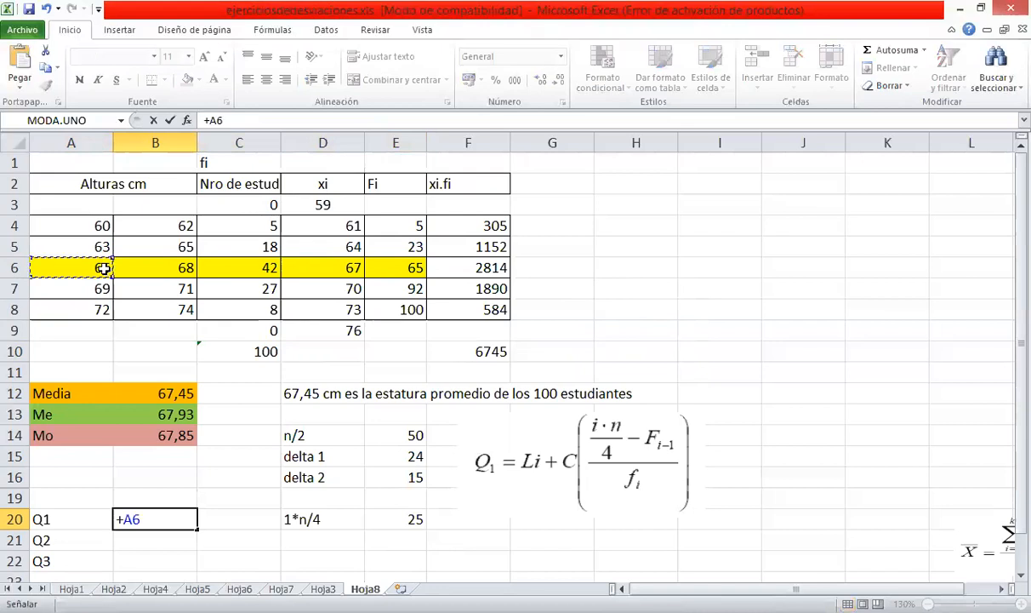
text(+)
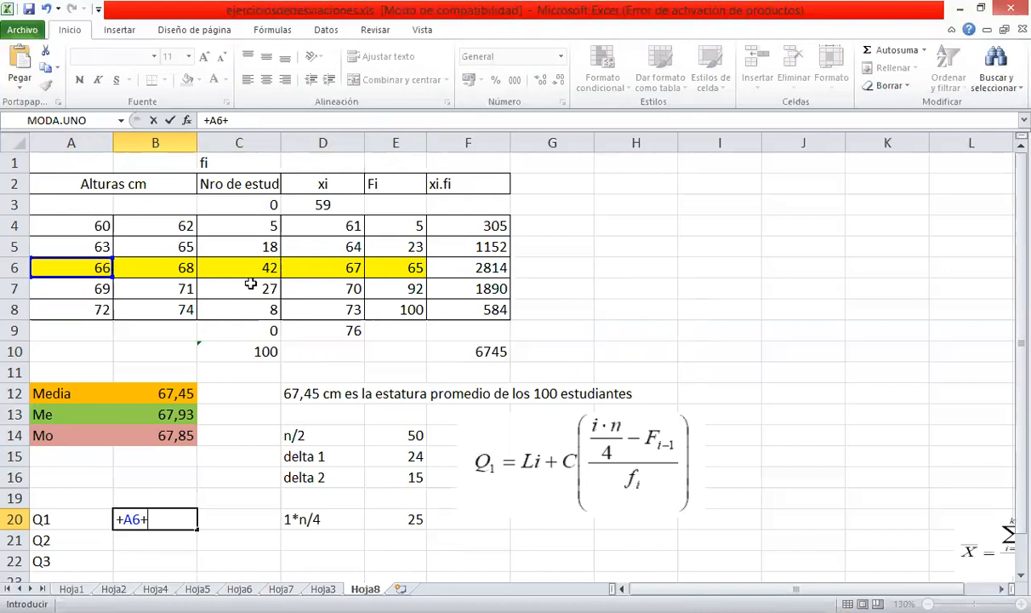
text(3)
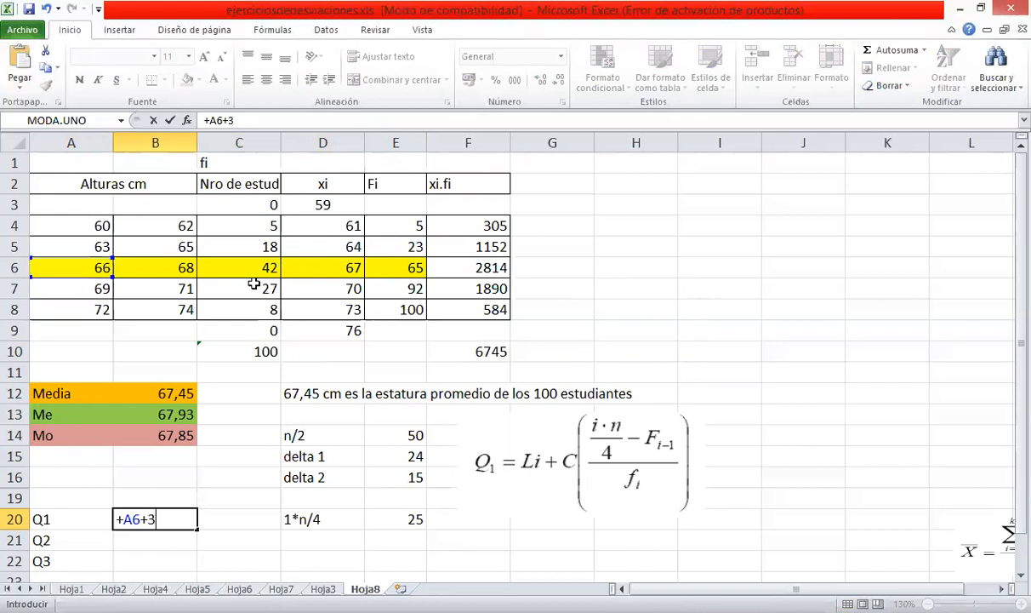
text(*()
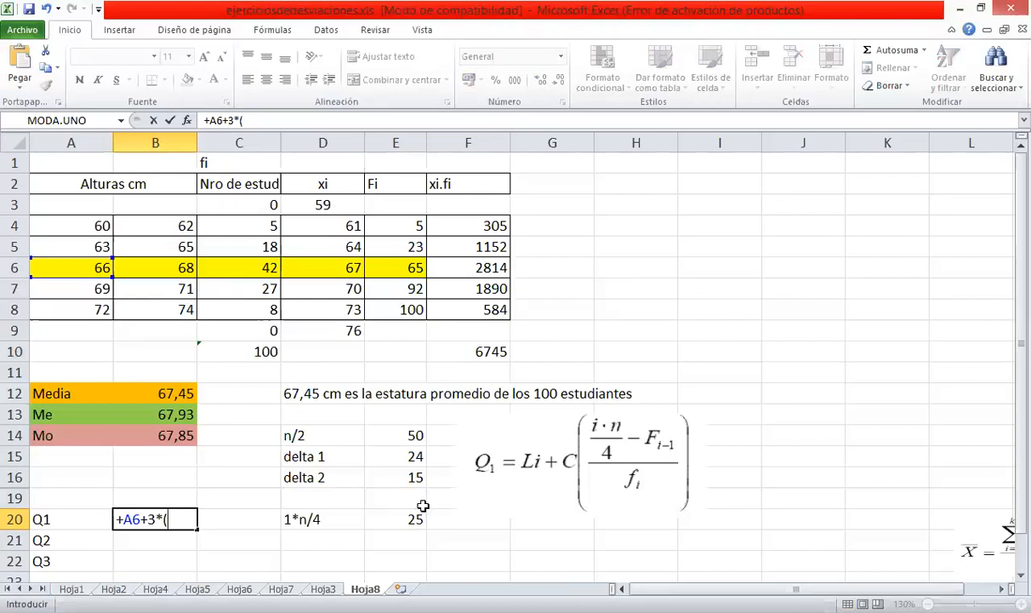
Extend the B20 formula with the position, previous cumulative frequency and class frequency as +E20-E5/C6, closing the parenthesis.
text(+)
click(396, 518)
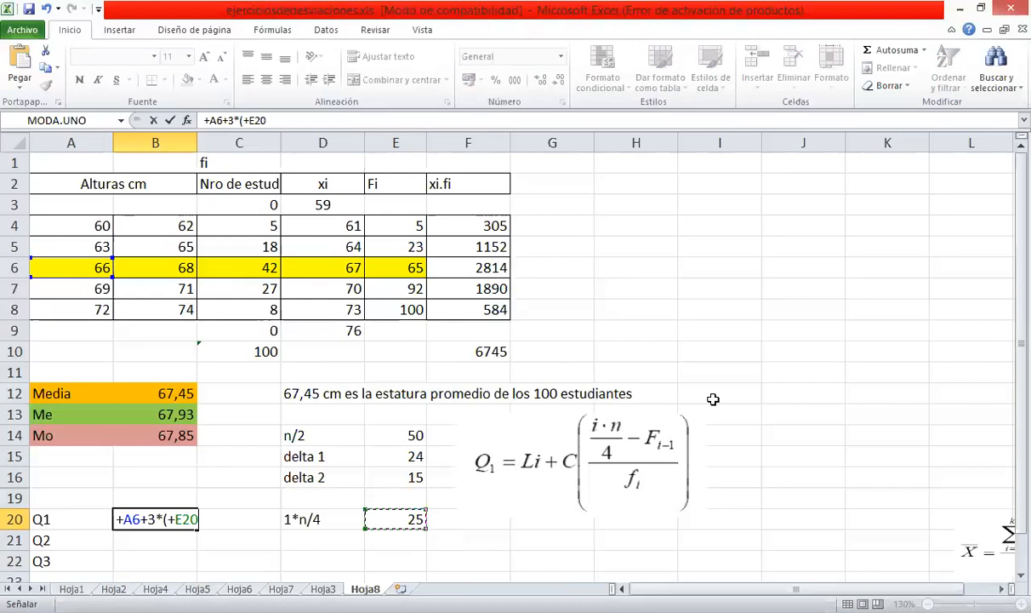
text(-)
click(420, 246)
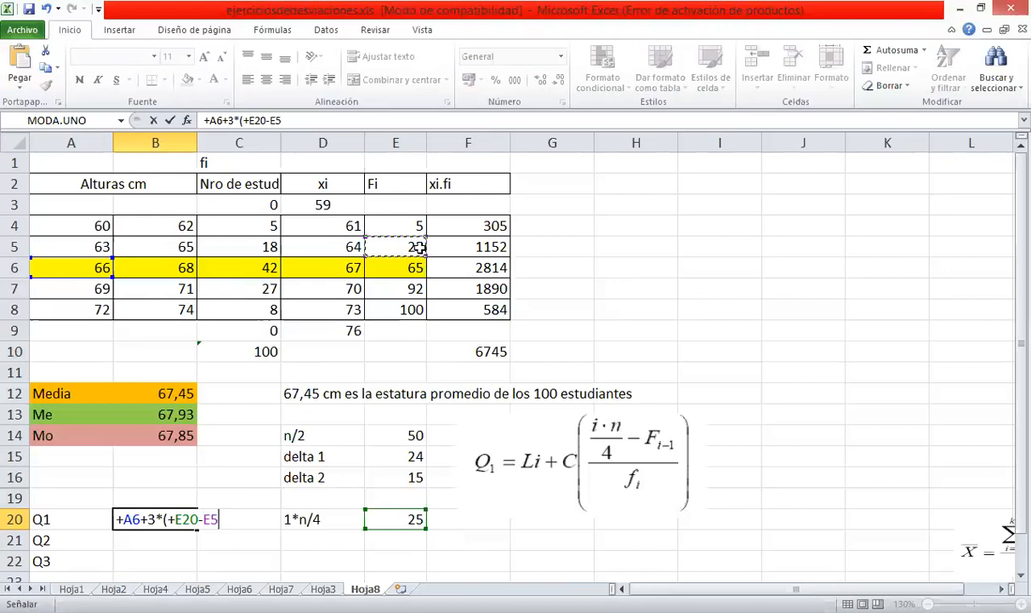
text(/)
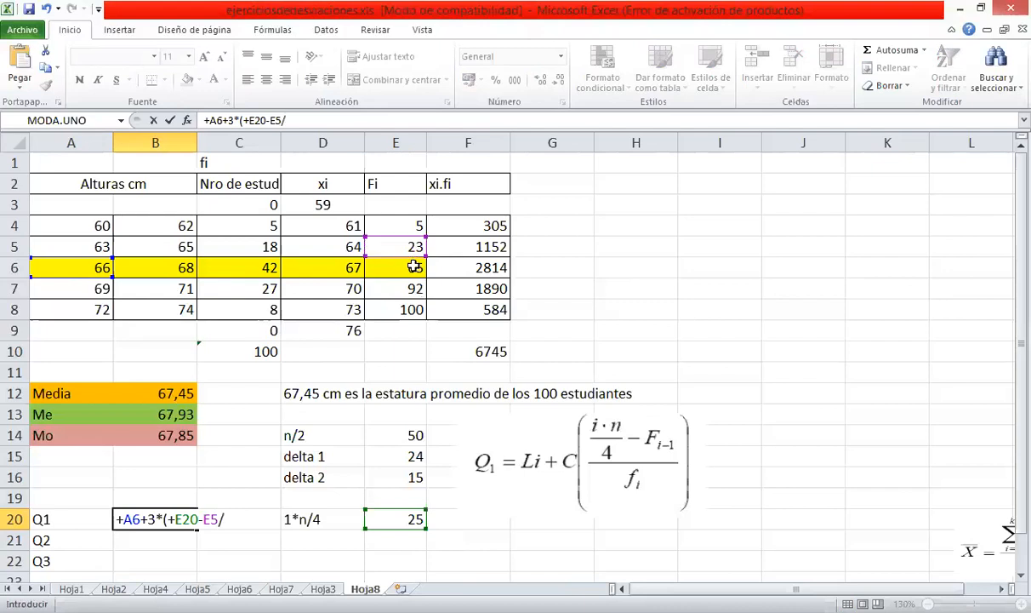
click(272, 268)
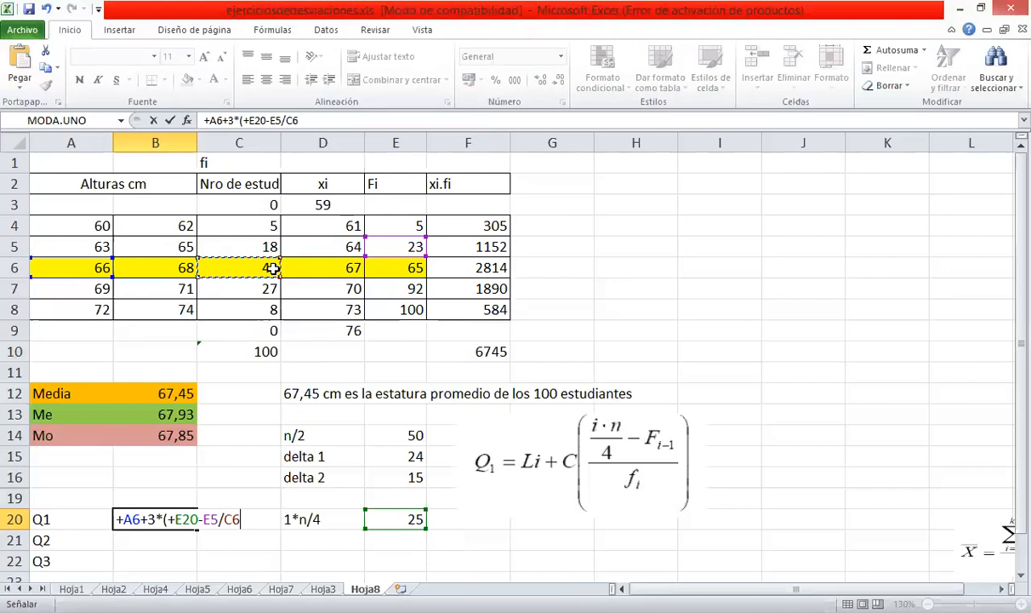
text())
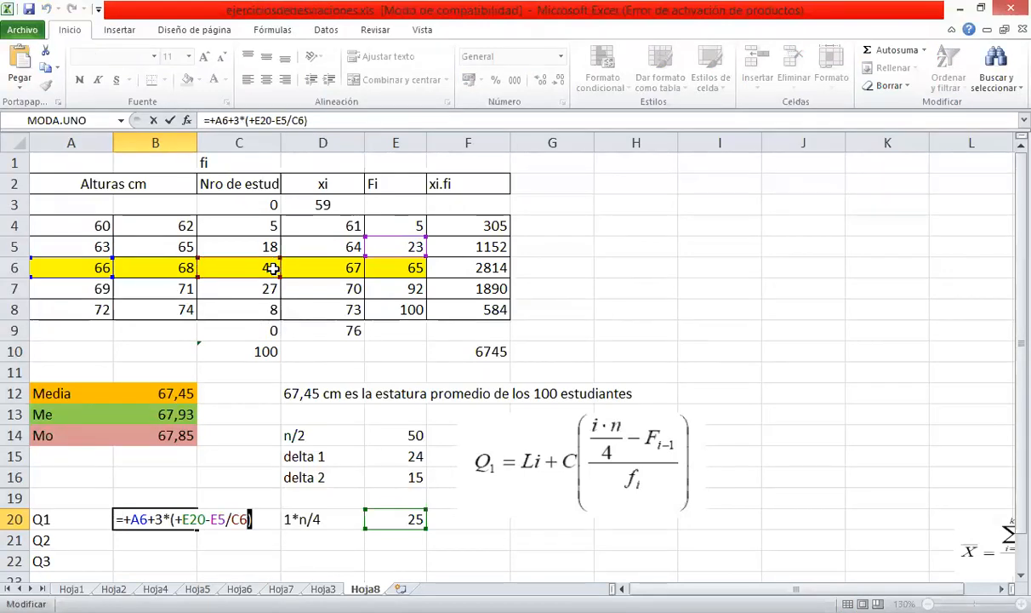
Correct the Q1 formula in B20 so the closing parenthesis follows E5, giving =+A6+3*(+E20-E5)/C6.
key(Left)
key(Left)
key(Left)
key(Left)
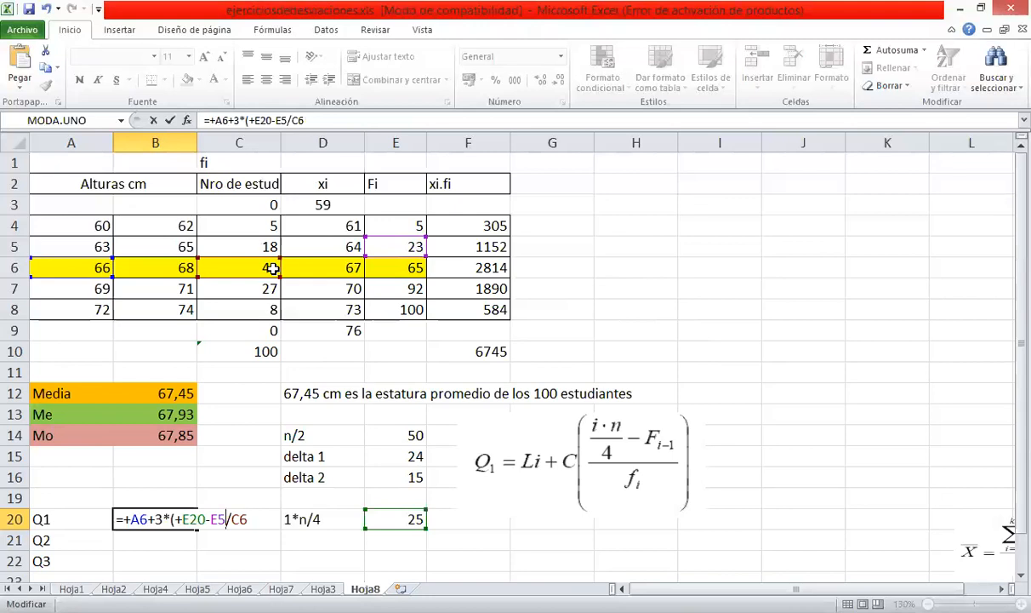
text())
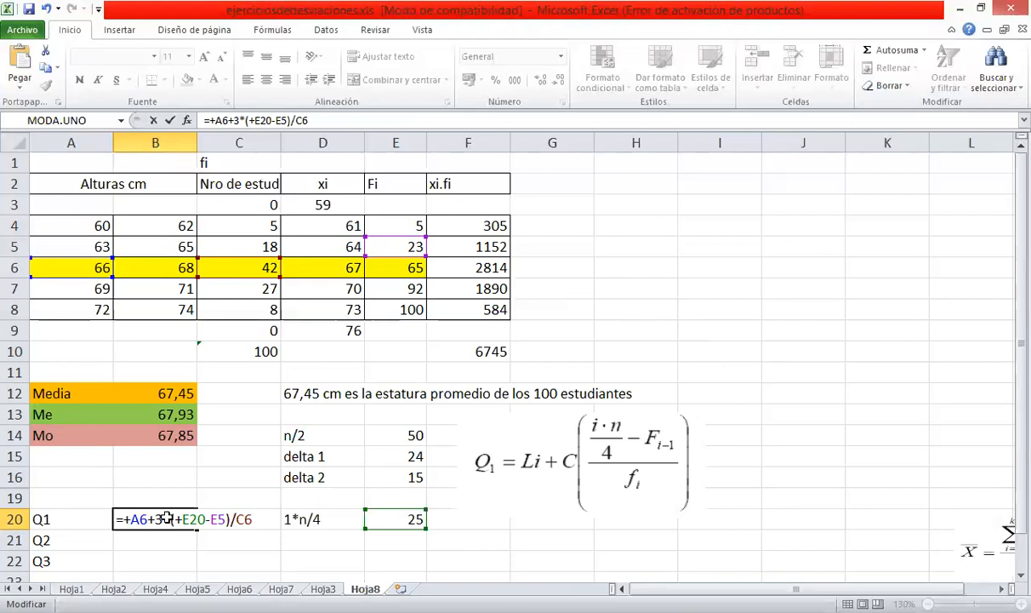
key(Return)
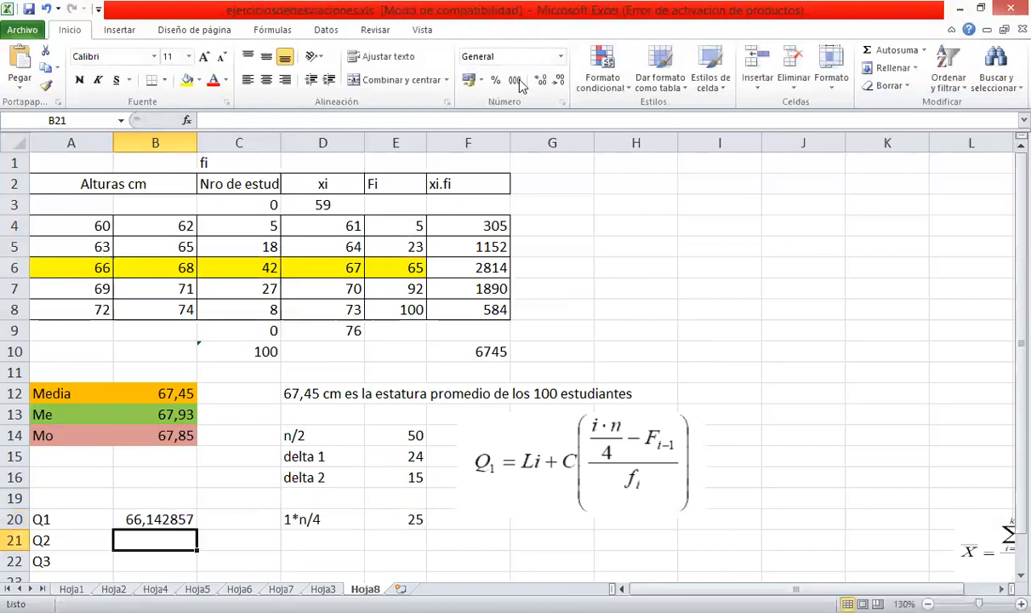
Format the Q1 result in B20 to show two decimal places.
key(Up)
click(536, 80)
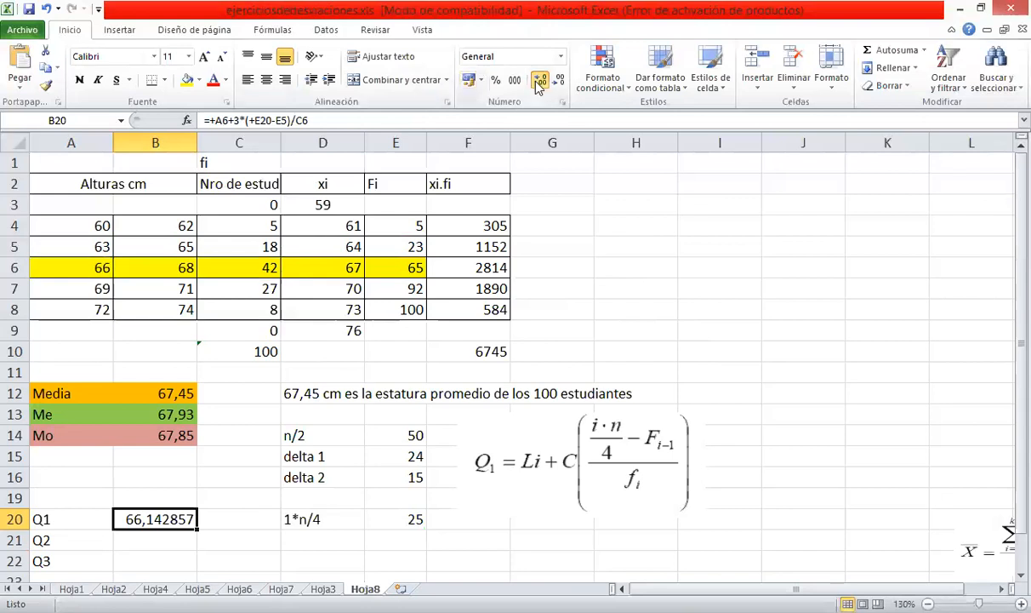
click(559, 83)
click(560, 82)
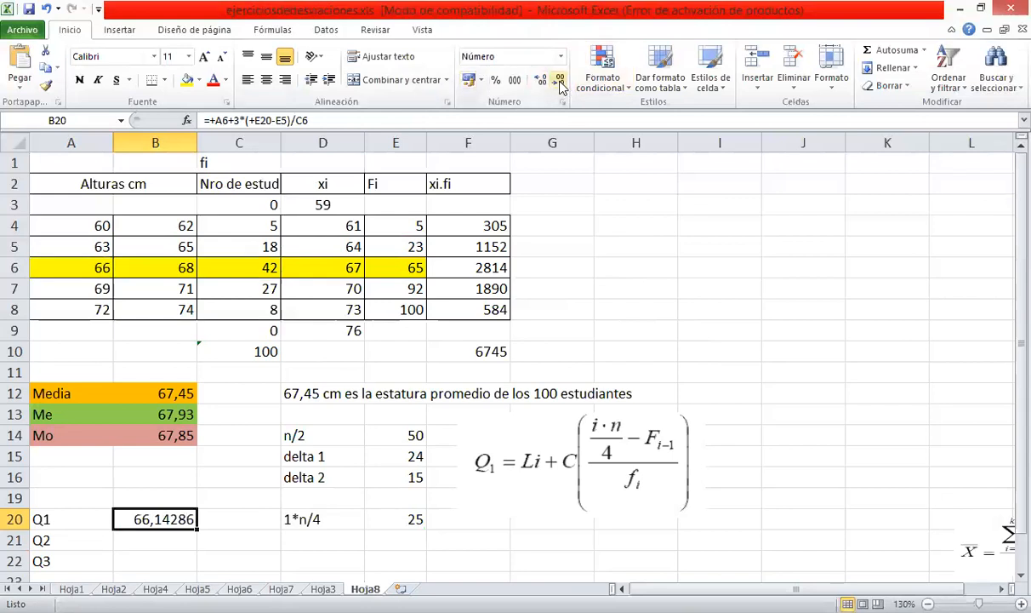
click(560, 85)
click(560, 84)
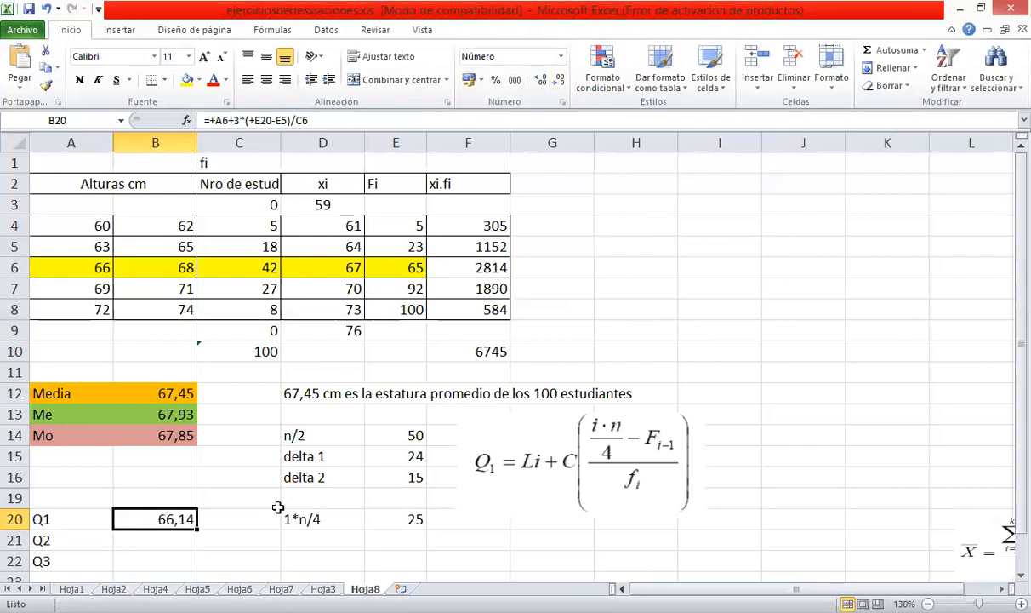
Move the 1*n/4 label and its value from D20:E20 to F20:G20 and shift the quartile formula picture clear of them.
click(313, 519)
key(shift+Right)
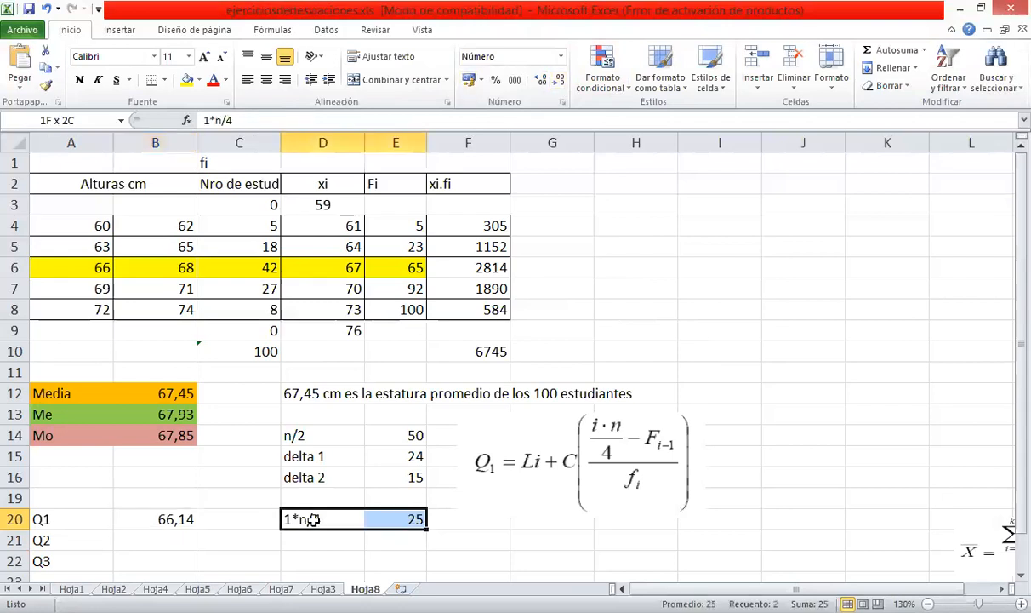
key(ctrl+c)
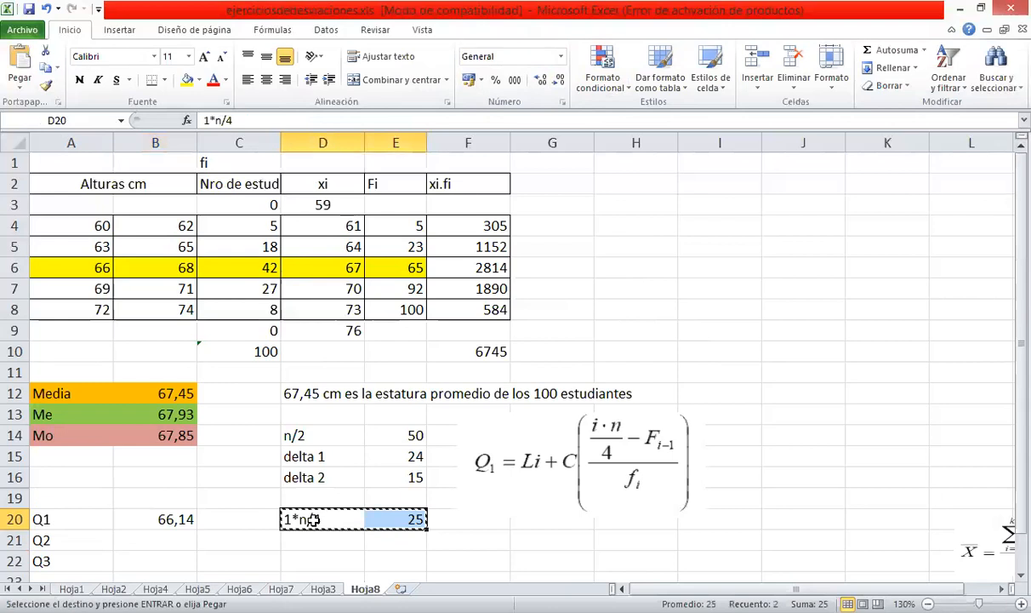
key(Right)
key(Right)
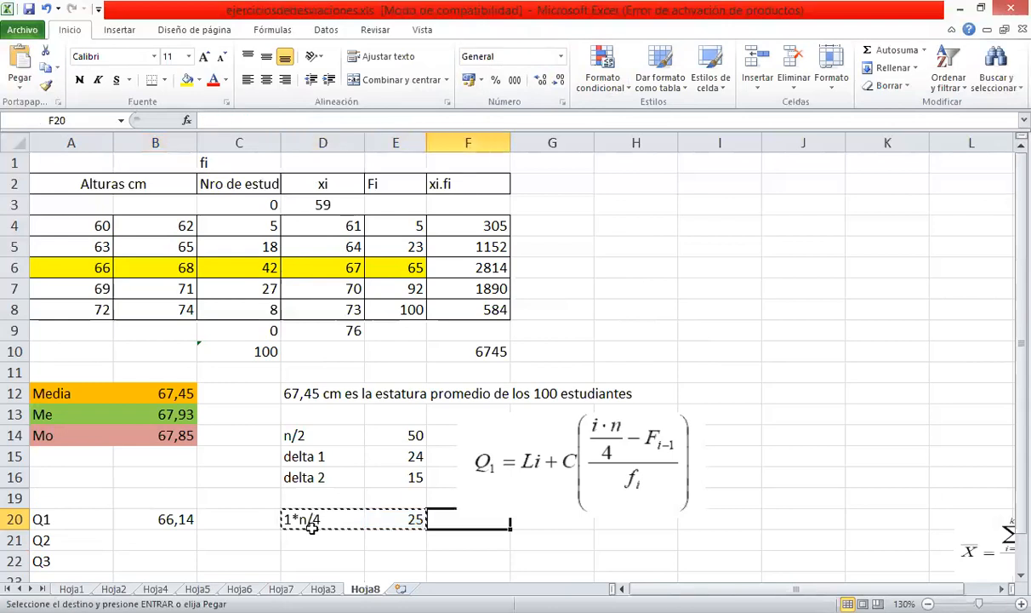
key(ctrl+v)
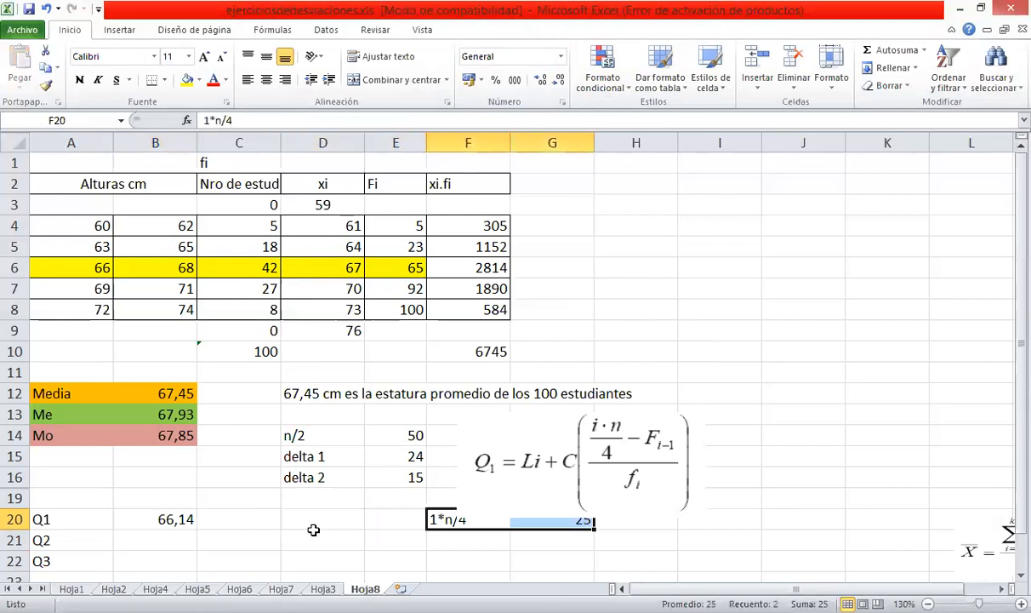
drag(581, 465, 738, 377)
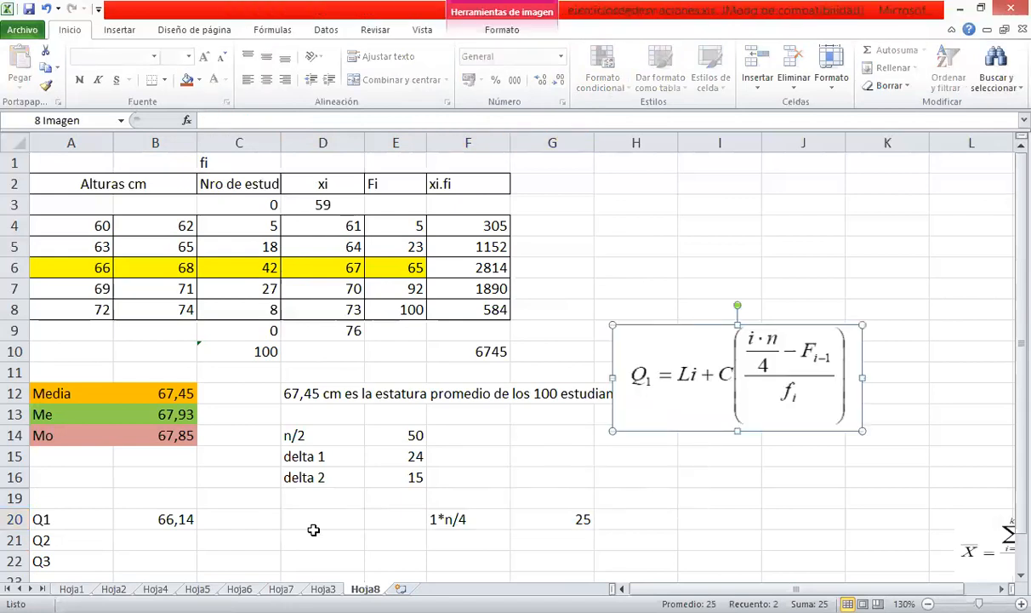
click(319, 520)
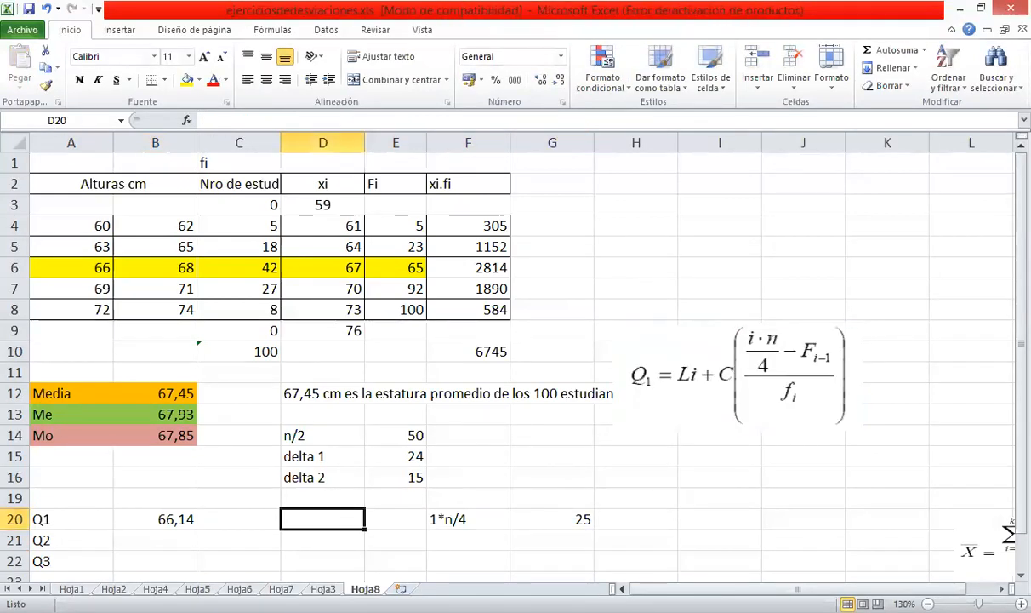
click(164, 519)
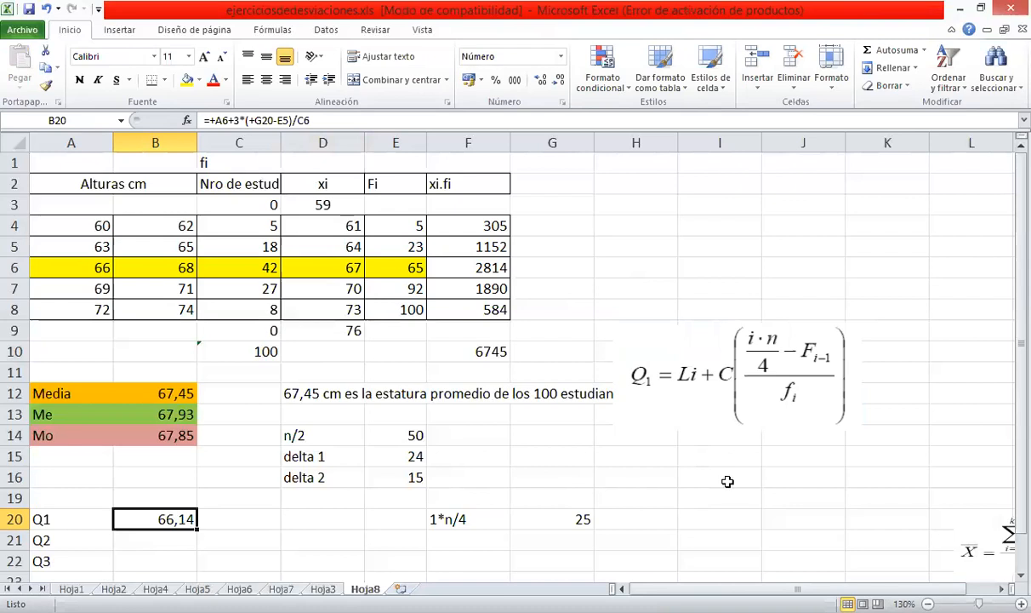
scroll(38, 482, down, 1)
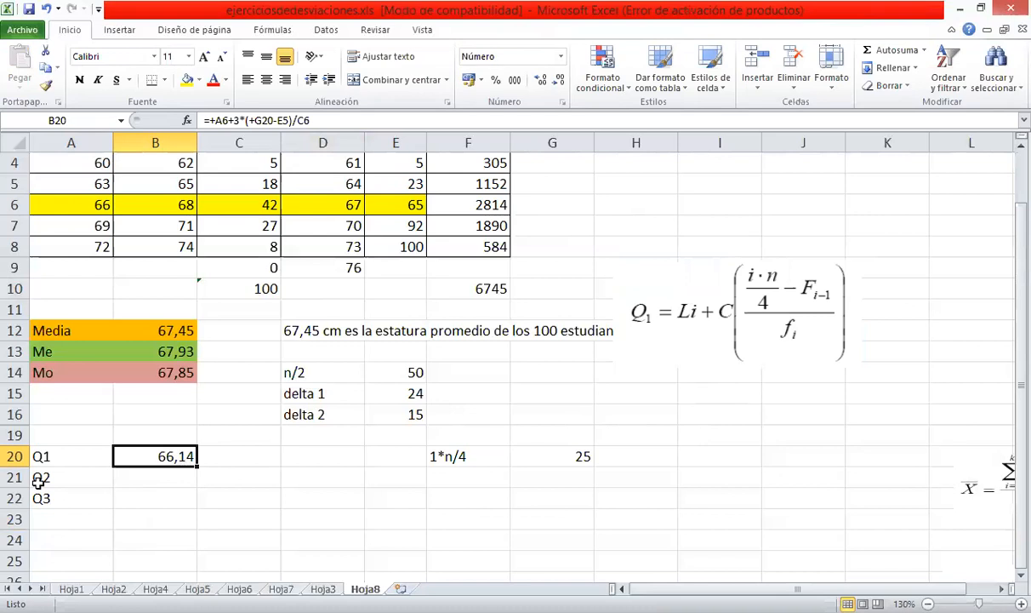
click(41, 479)
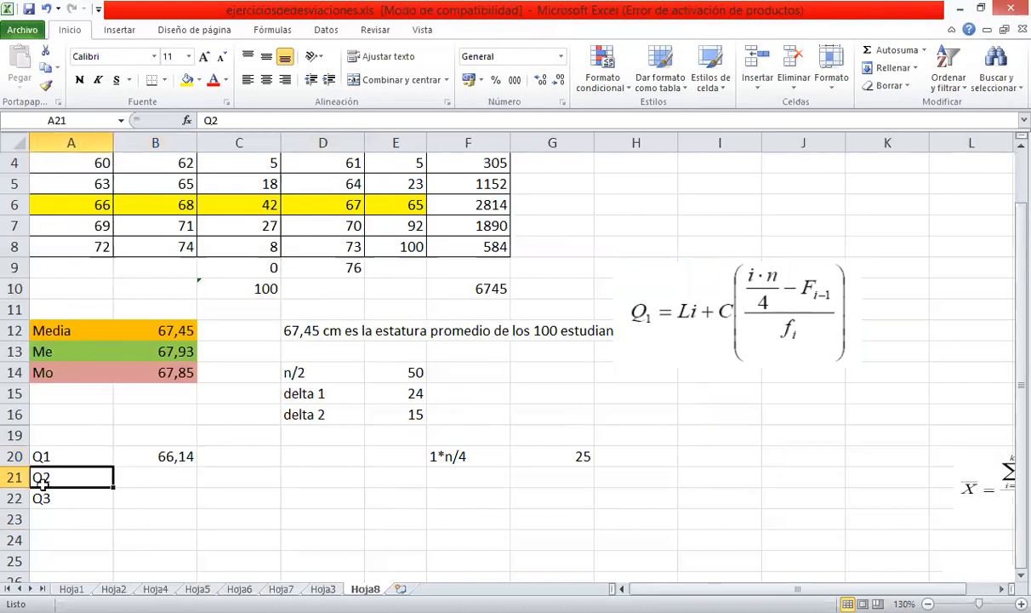
click(64, 351)
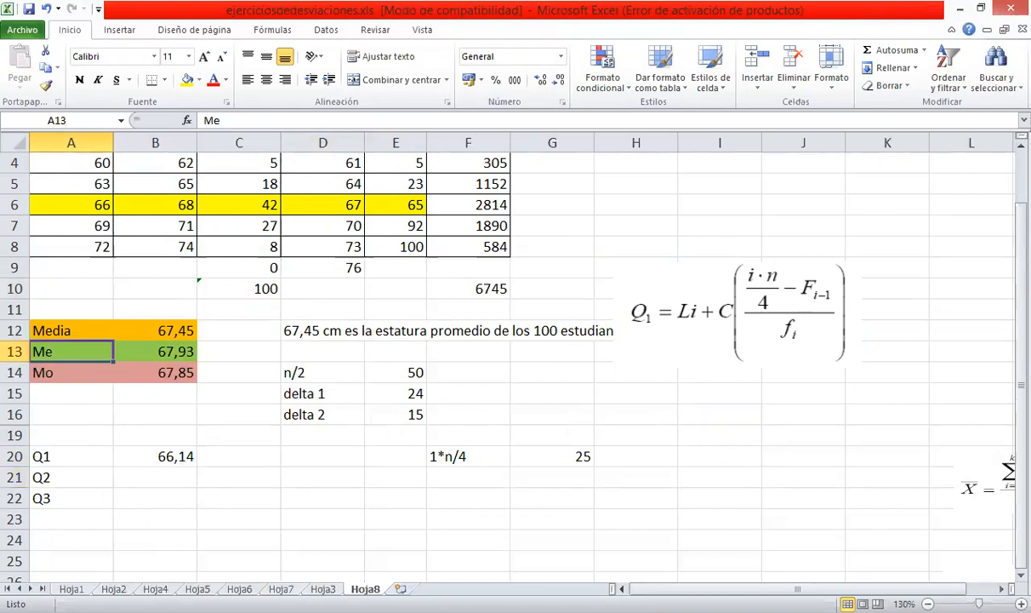
Copy the 1*n/4 label from F20 to F21 and change the copy to 2*n/4.
click(442, 457)
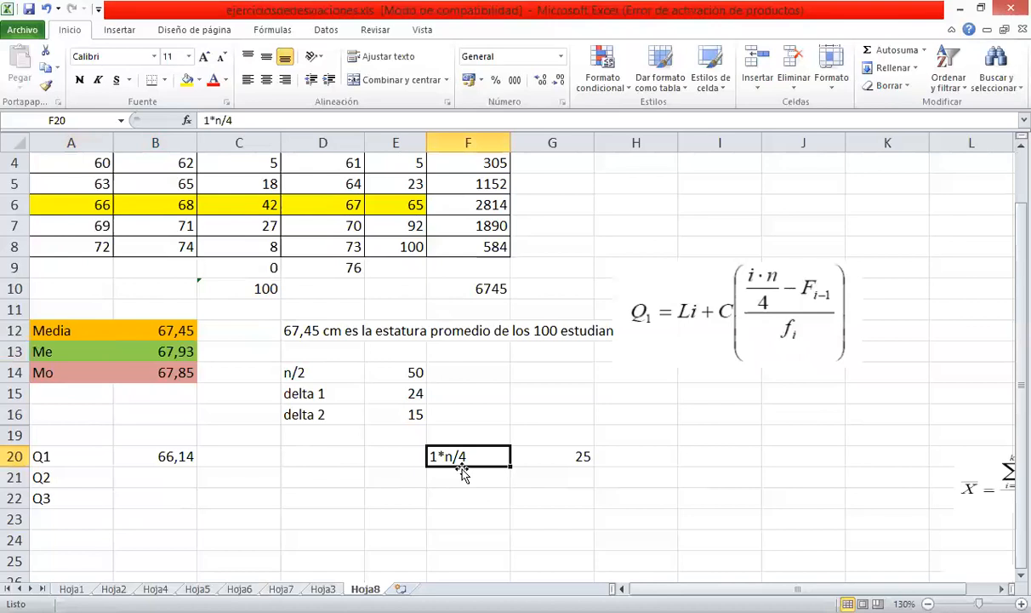
key(ctrl+c)
click(459, 478)
double_click(460, 478)
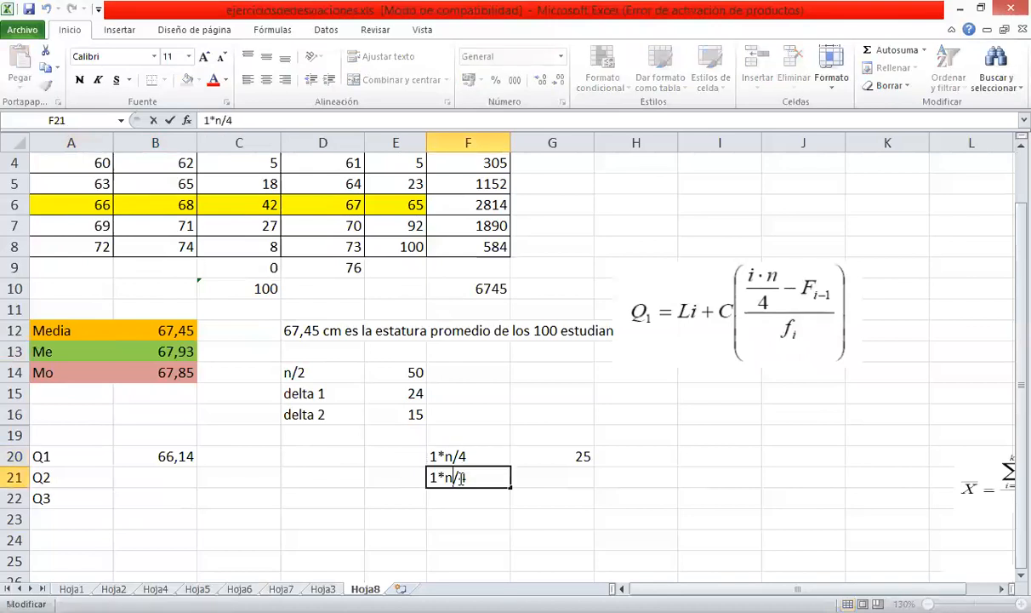
key(Home)
key(shift+Right)
text(2)
key(Tab)
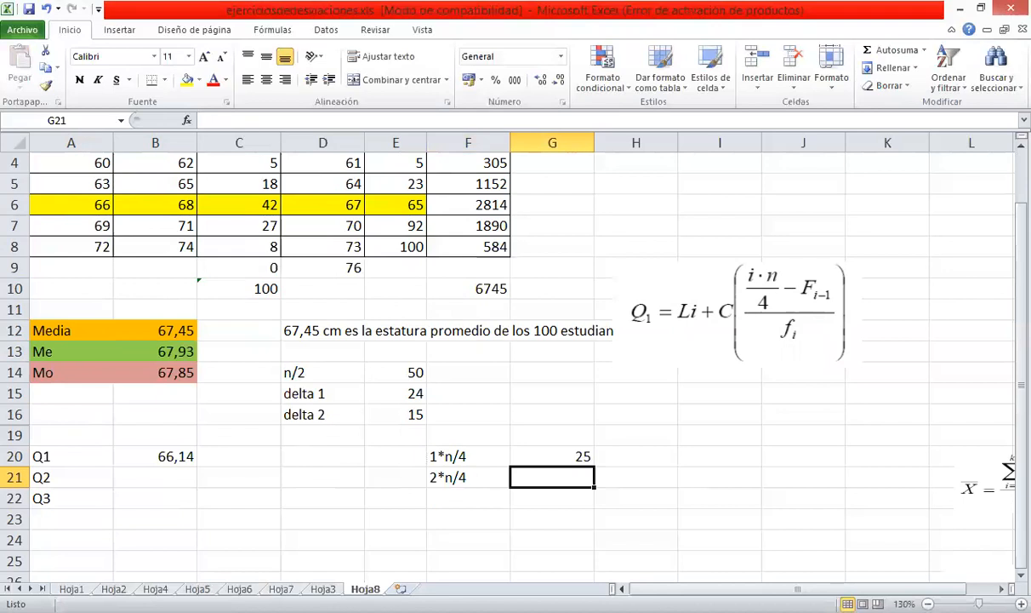
Calculate the second quartile position in G21 with the formula +2*C10/4.
text(+)
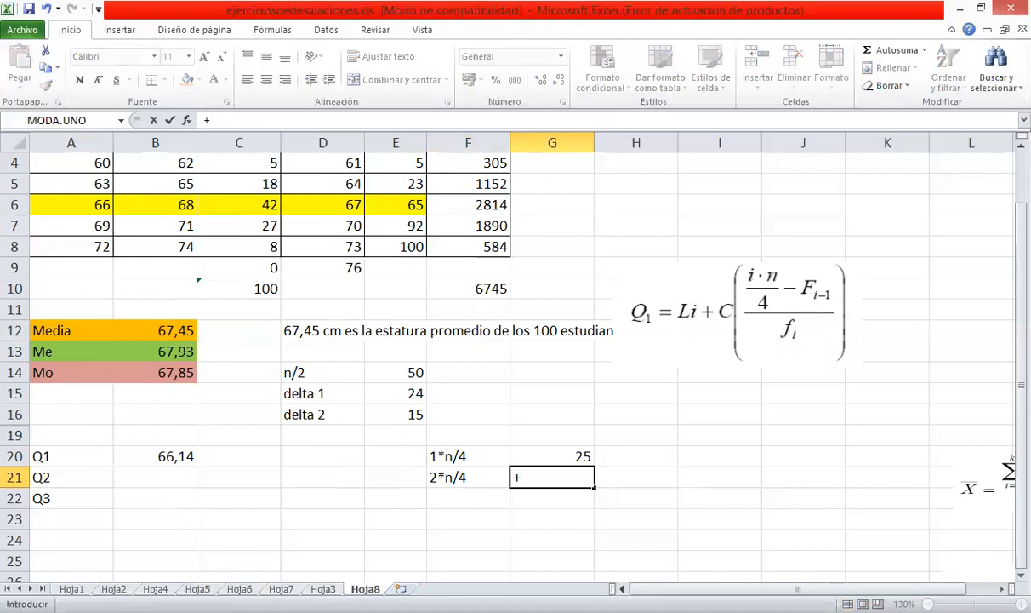
text(2*)
click(268, 289)
text(/)
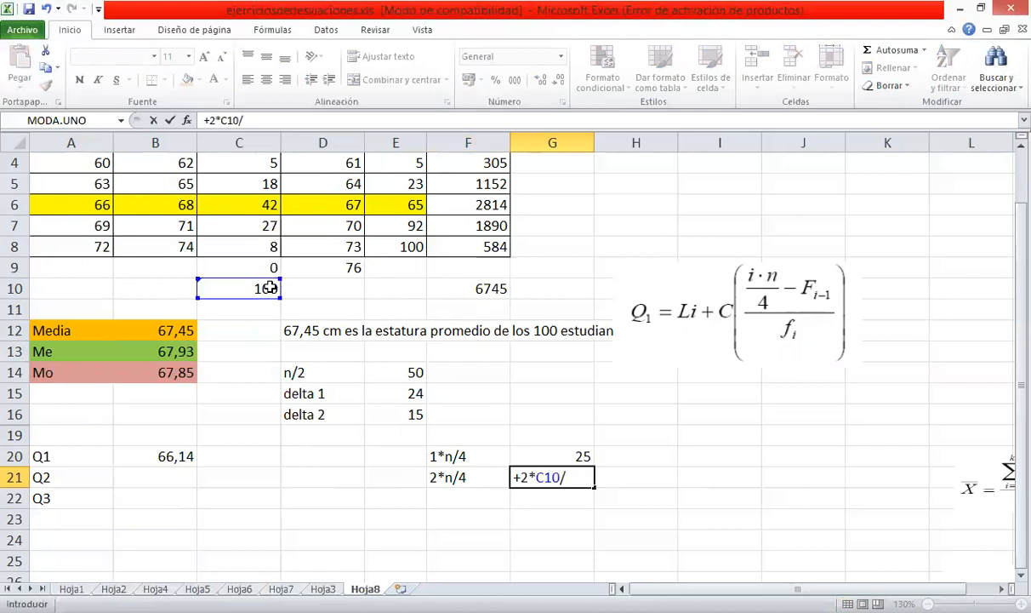
text(4)
key(Return)
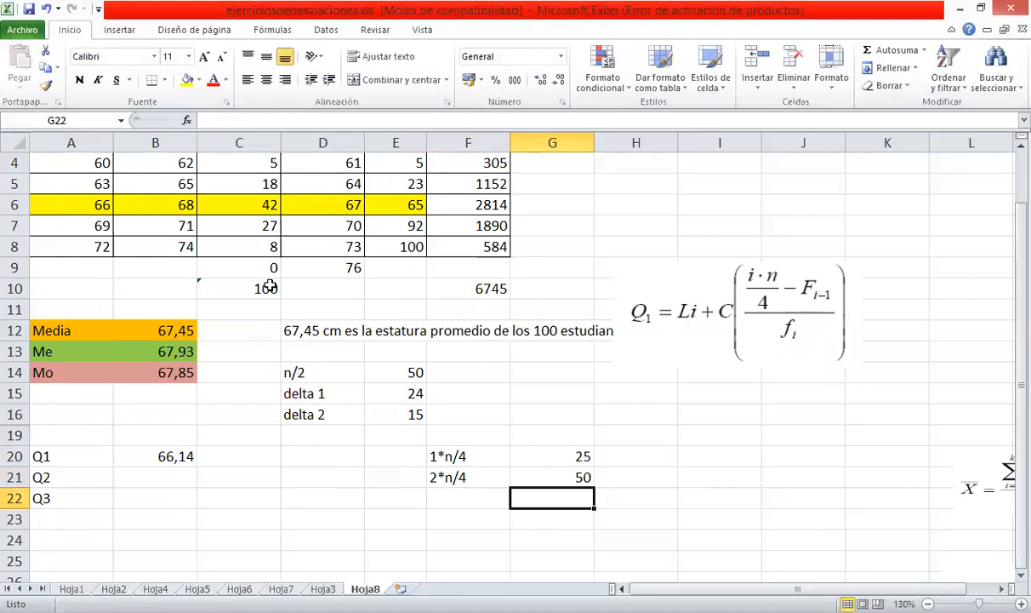
Check G21 against the Fi column and begin the Q2 formula in B21 with the class lower limit and width as +A6+3*(+.
scroll(390, 188, up, 1)
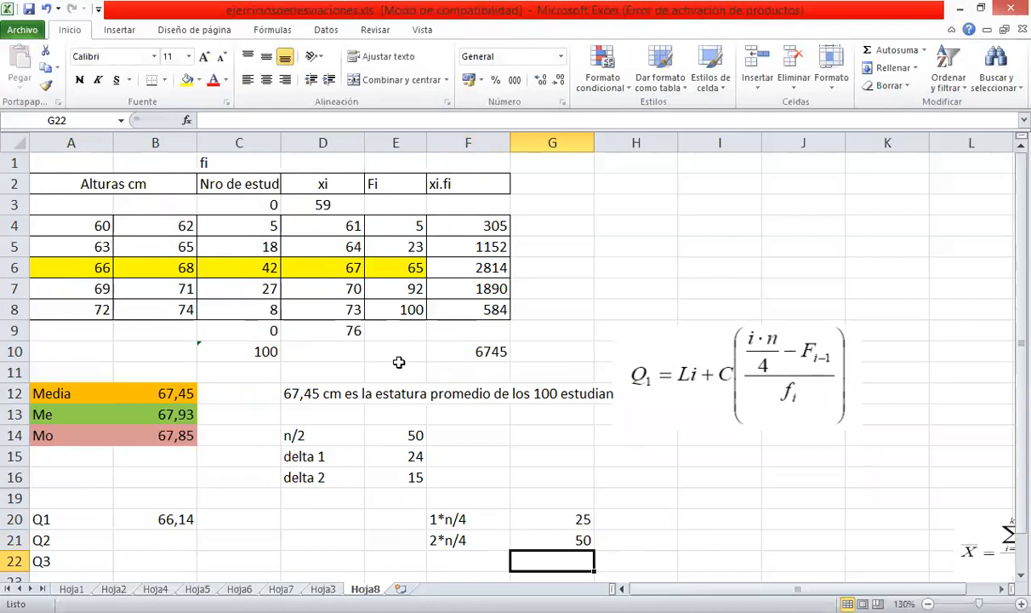
key(Up)
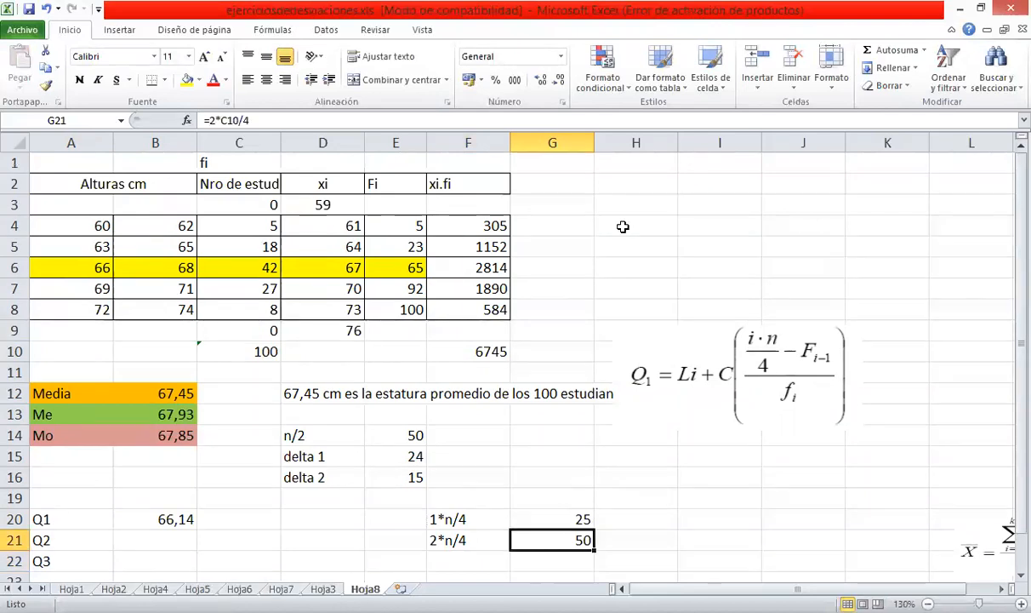
click(415, 226)
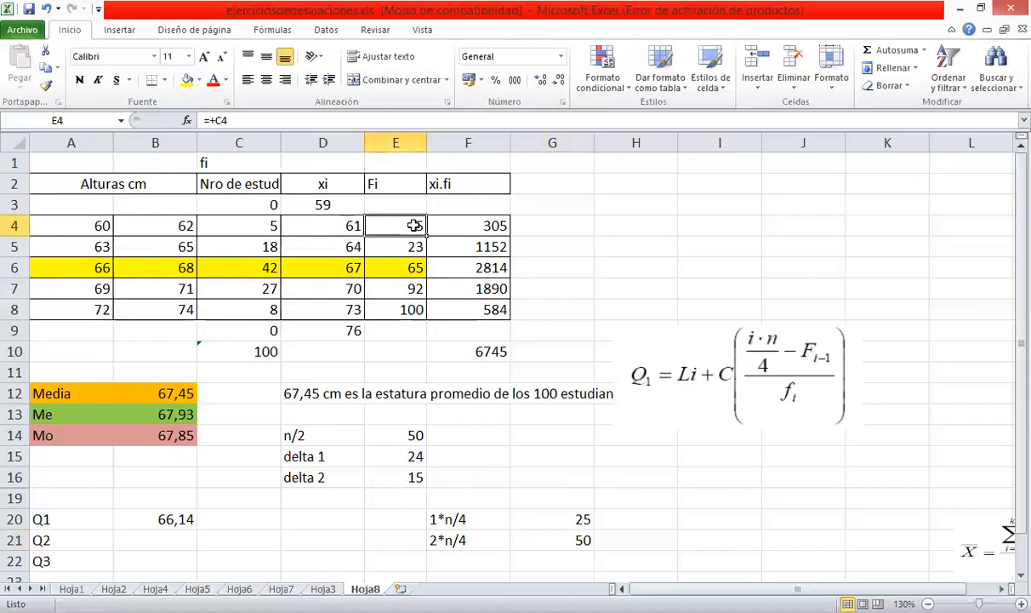
click(416, 269)
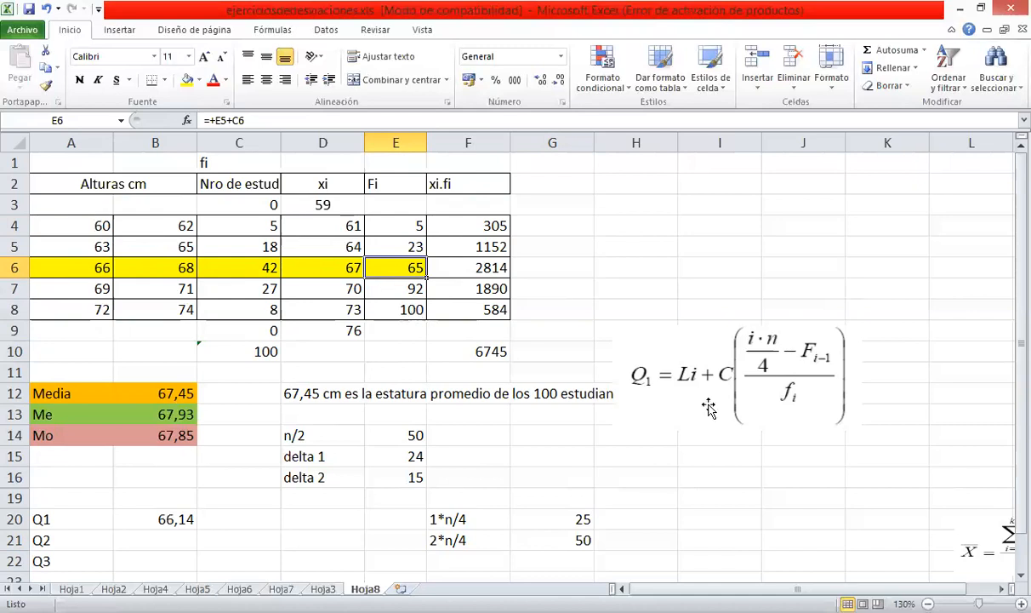
click(138, 534)
text(+)
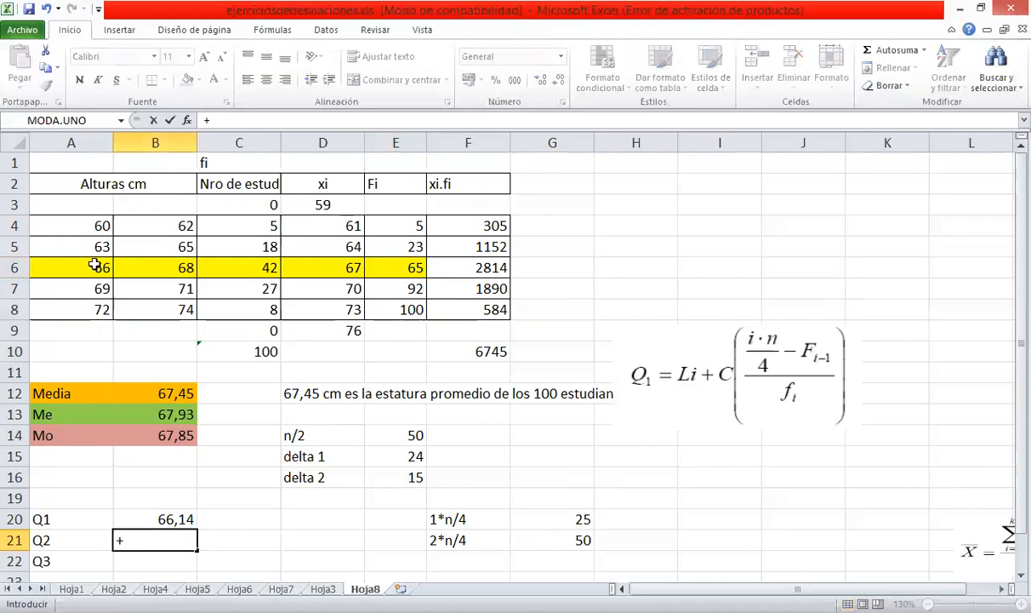
click(95, 267)
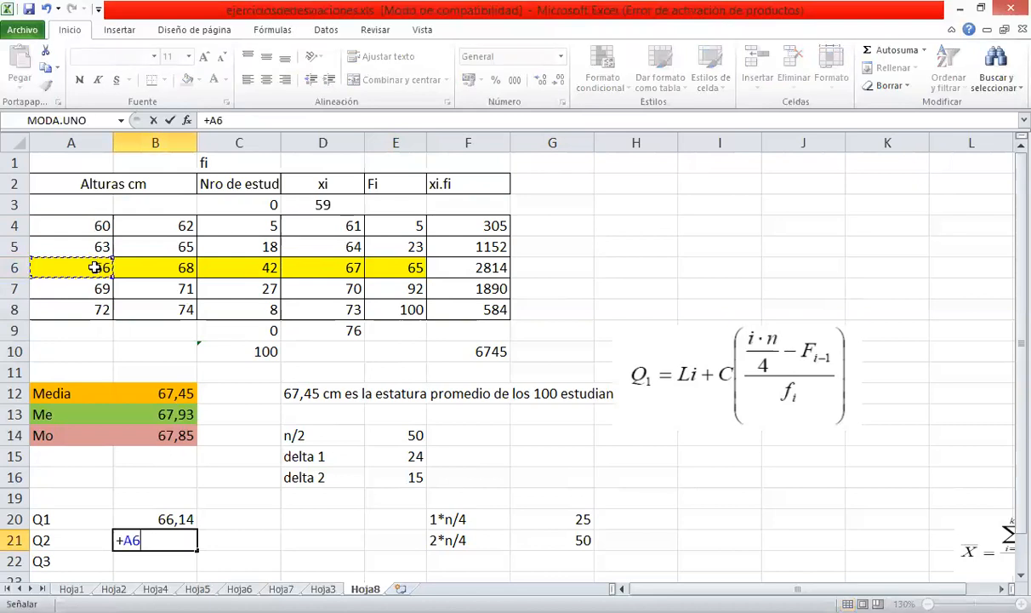
text(+3*(+)
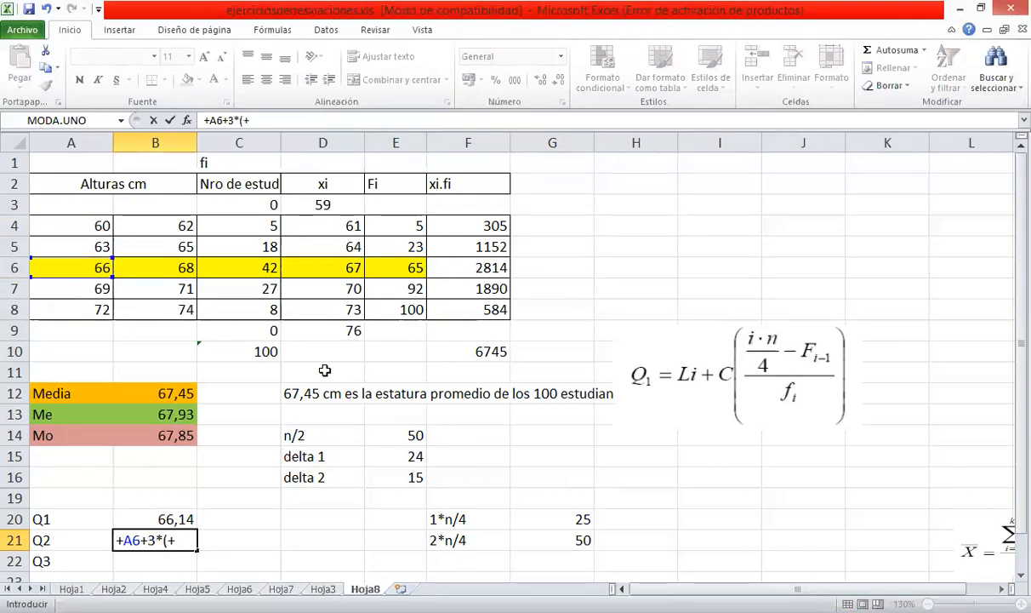
Complete the Q2 formula in B21 with the position, previous cumulative frequency and class frequency as G21-E5/C6, closing the parenthesis.
key(Right)
key(Right)
key(Right)
key(Right)
key(Right)
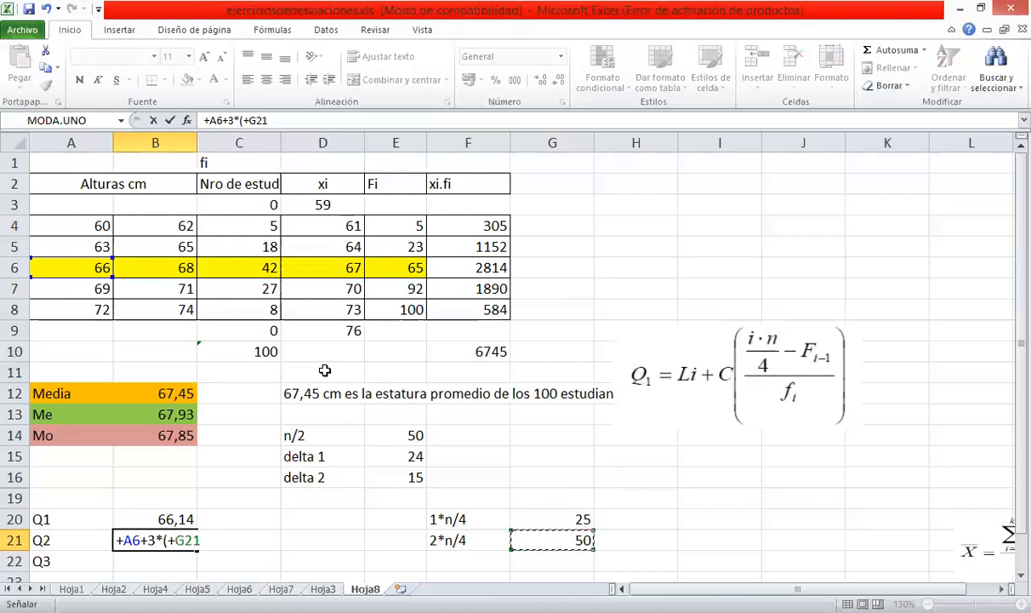
text(-)
click(413, 247)
text(/)
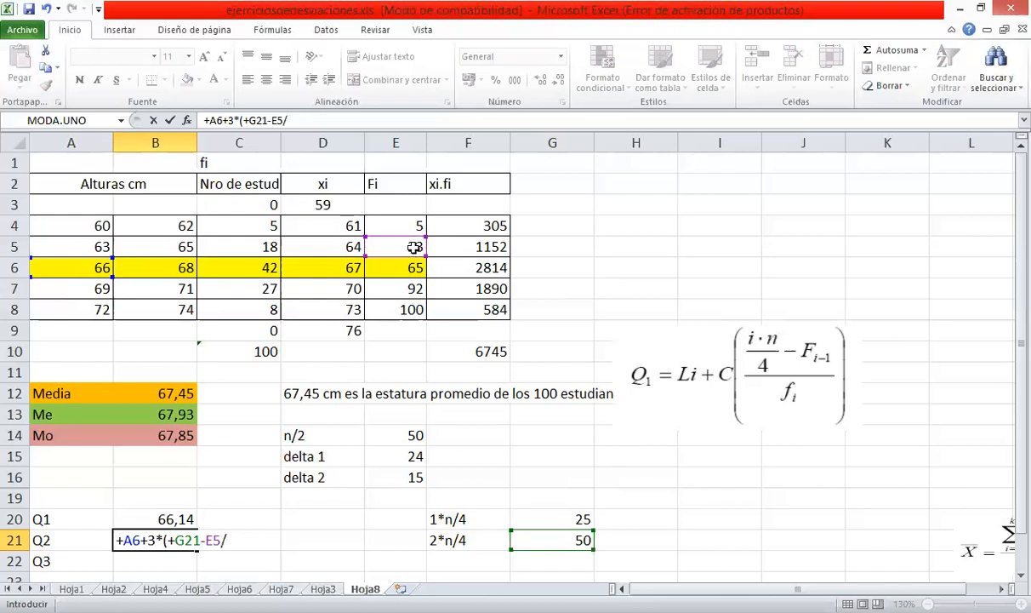
click(253, 268)
text())
key(Return)
Move the closing parenthesis in the B21 formula to follow E5, giving =+A6+3*(+G21-E5)/C6.
key(Up)
key(F2)
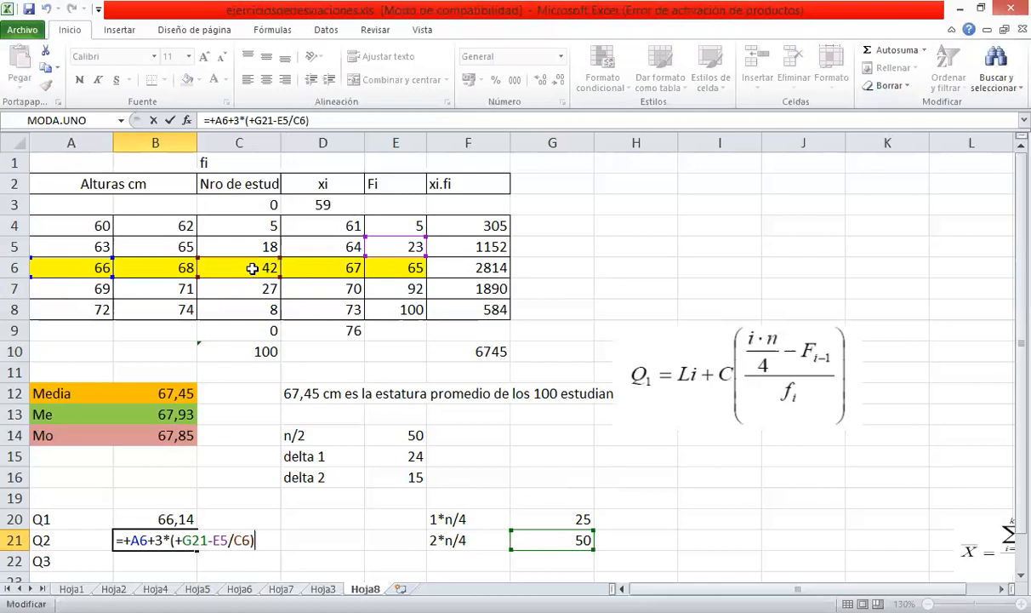
key(shift+Left)
key(ctrl+x)
key(Left)
key(Left)
key(Left)
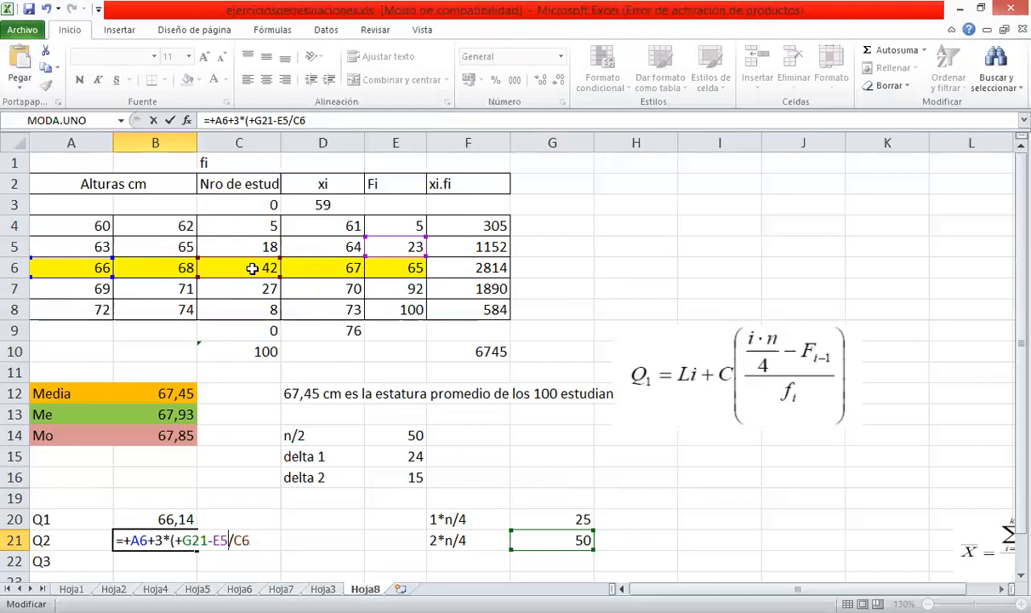
key(ctrl+v)
key(Return)
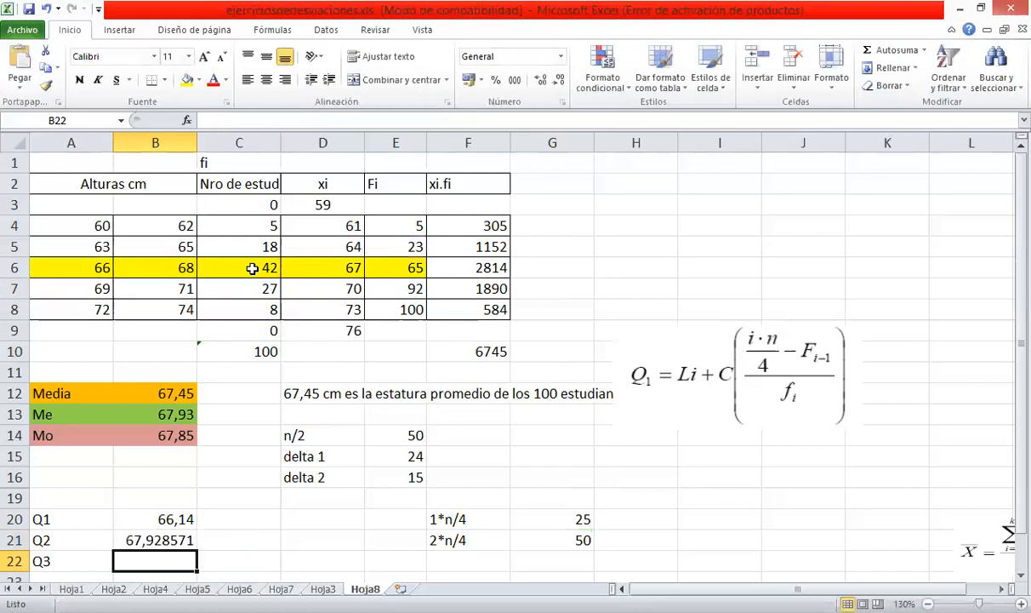
key(Up)
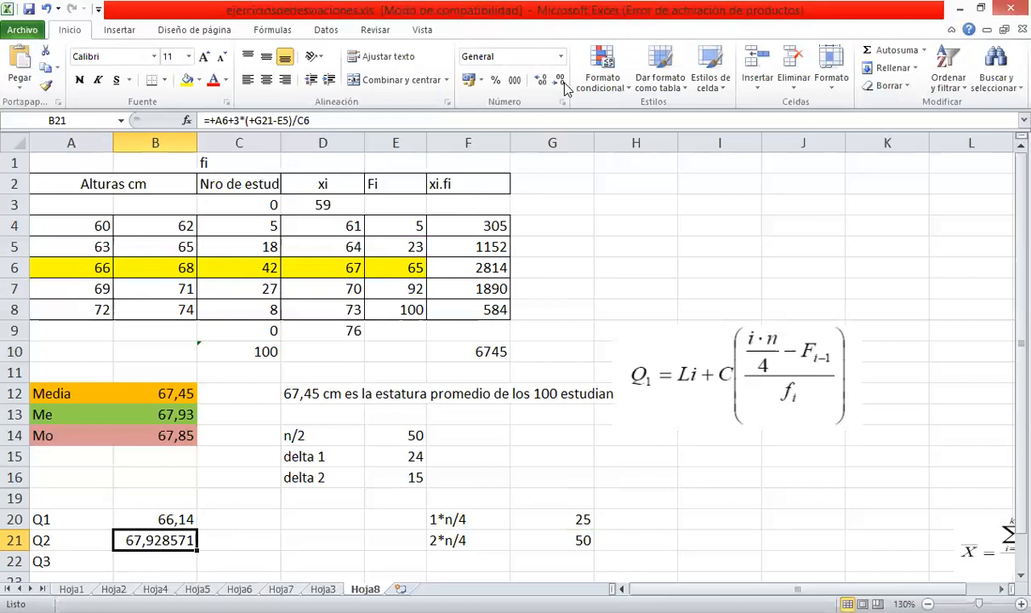
Reduce the Q2 result in B21 to two decimals and compare it with the median in B13.
click(560, 80)
click(560, 80)
click(560, 80)
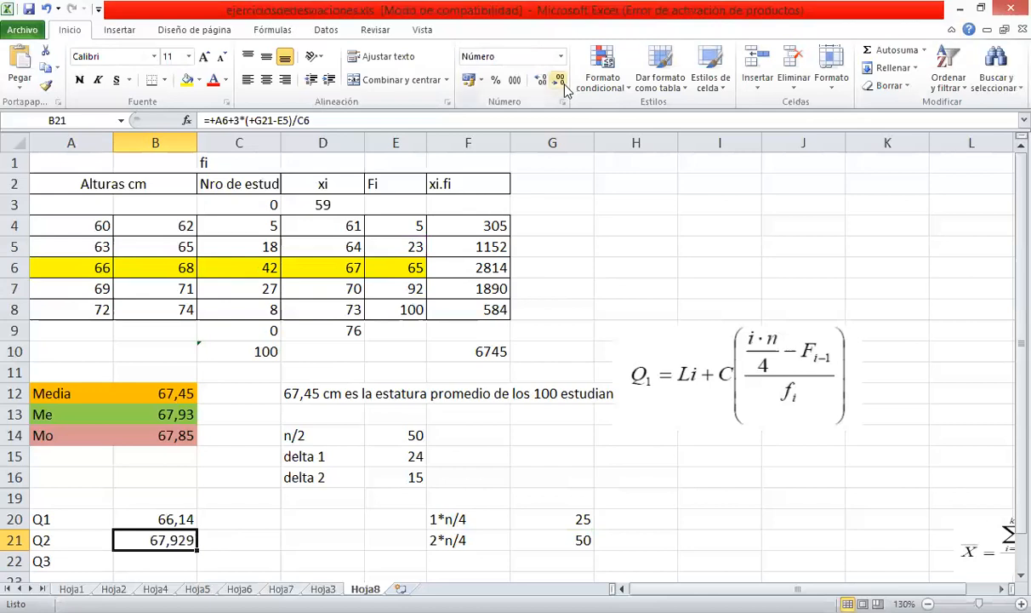
click(564, 83)
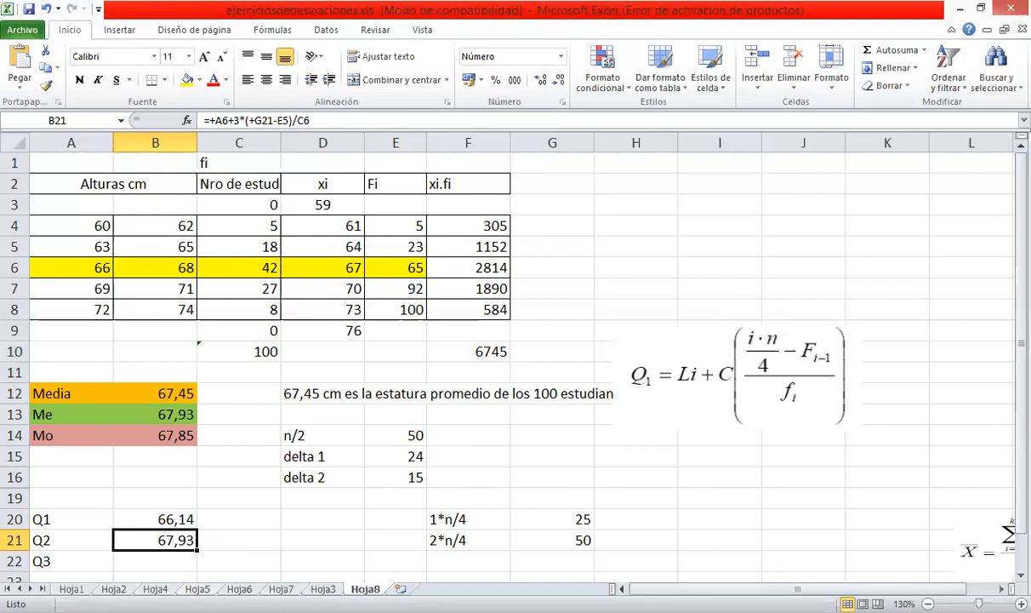
click(155, 415)
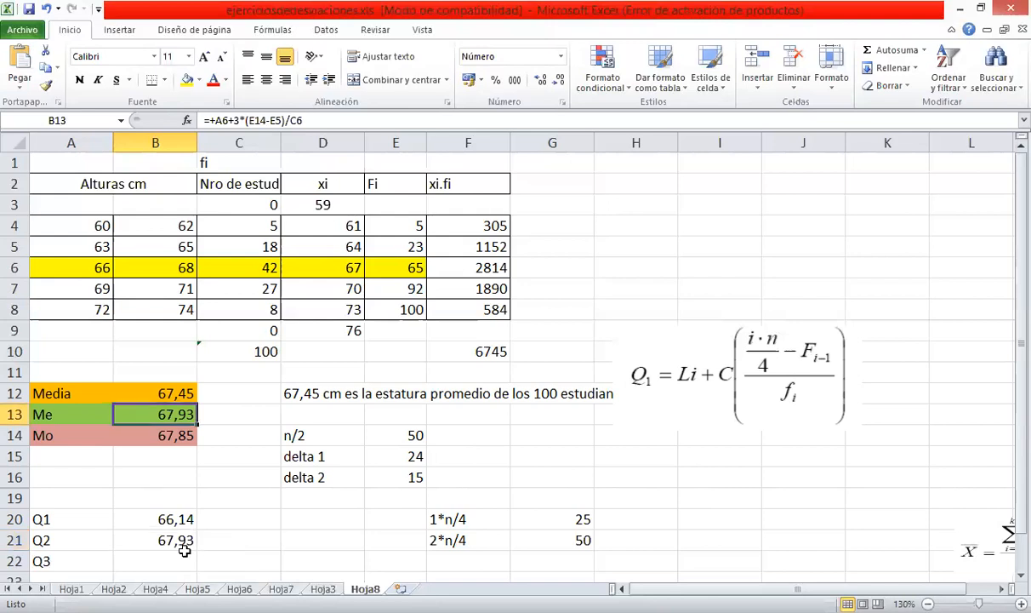
click(143, 537)
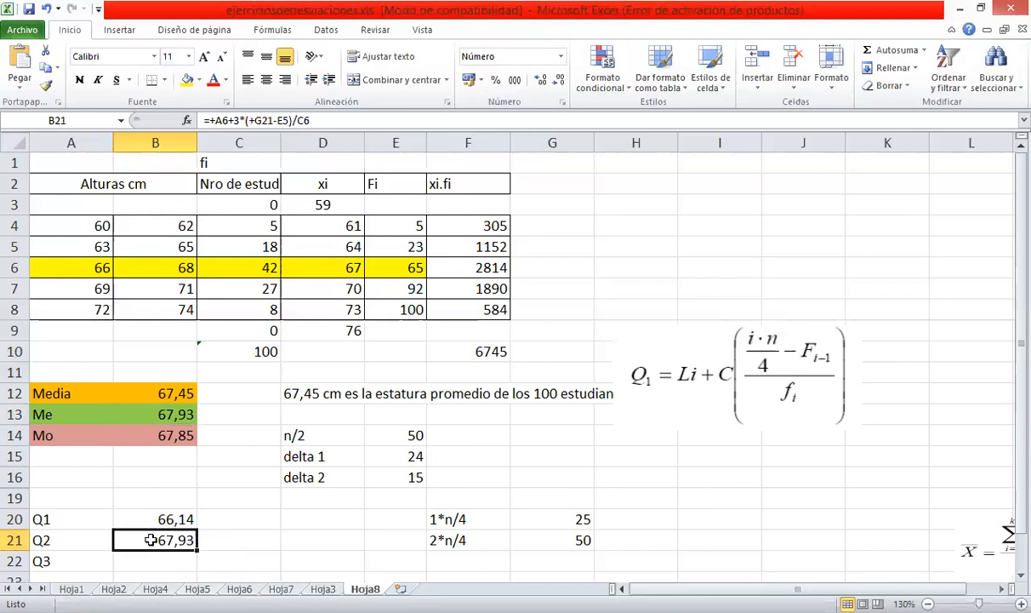
click(170, 414)
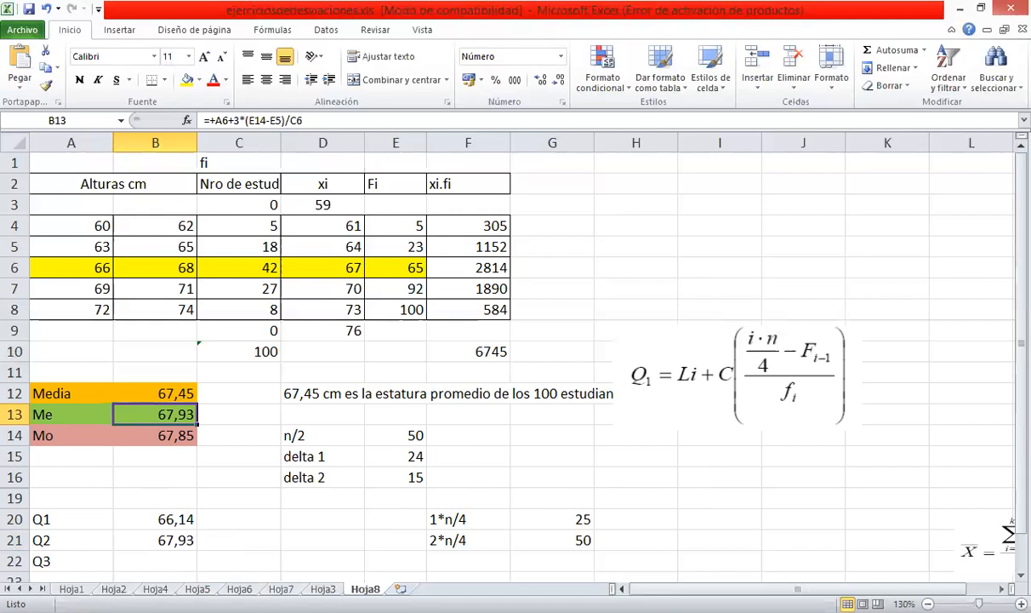
Copy the 2*n/4 label from F21 into F22 and change it to 3*n/4.
click(468, 561)
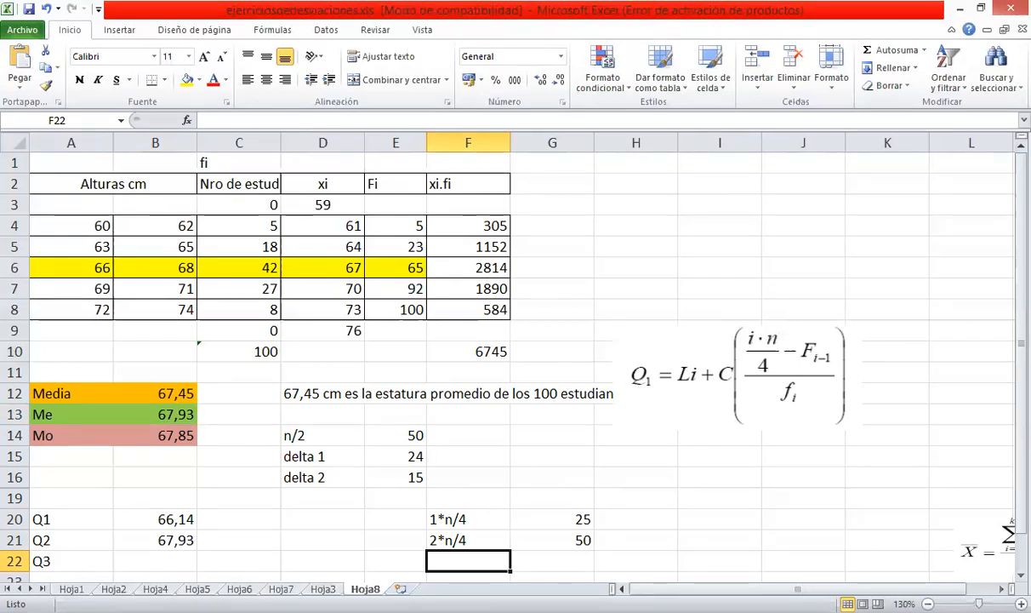
click(468, 540)
key(ctrl+c)
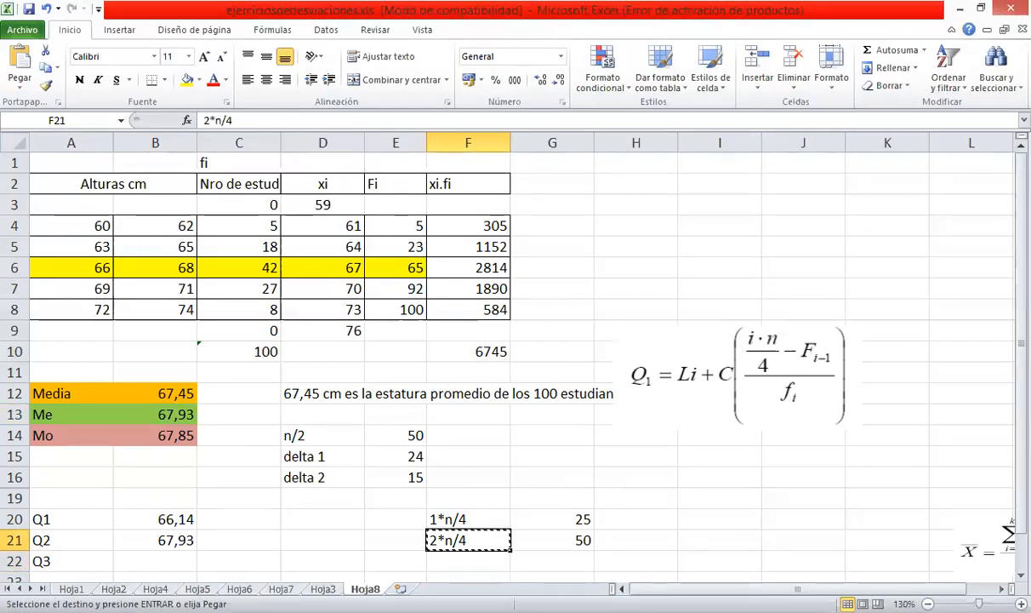
key(Down)
key(Return)
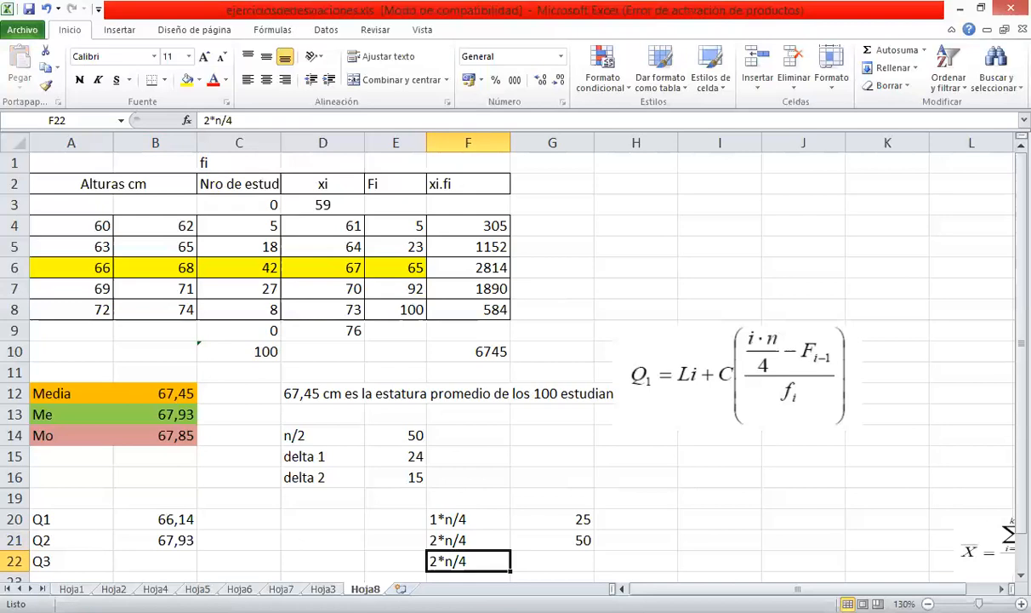
double_click(438, 561)
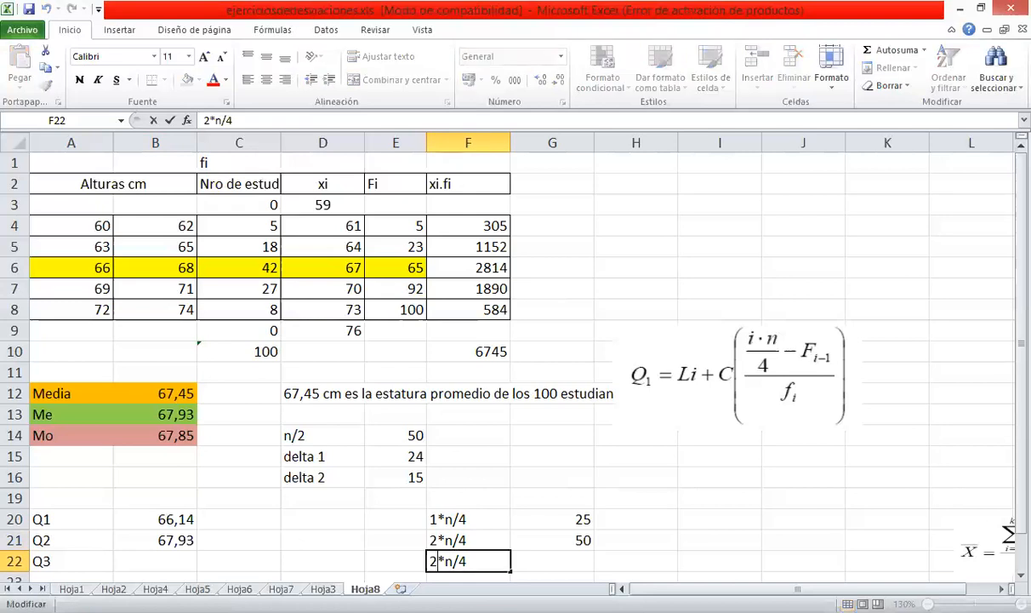
key(BackSpace)
text(3)
key(Return)
Calculate the third quartile position in G22 with the formula +3*C10/4.
click(552, 540)
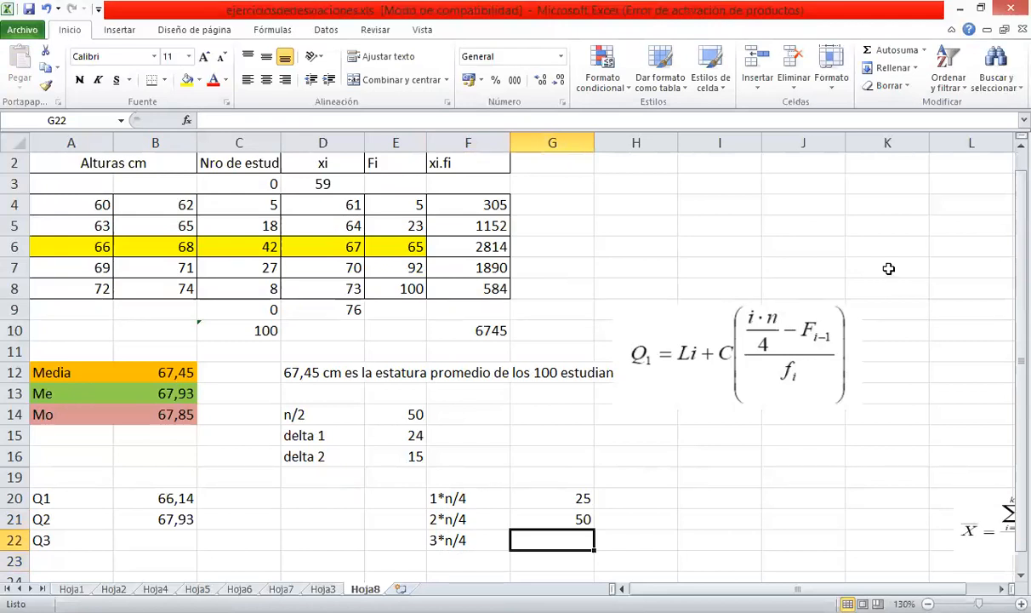
text(+3*)
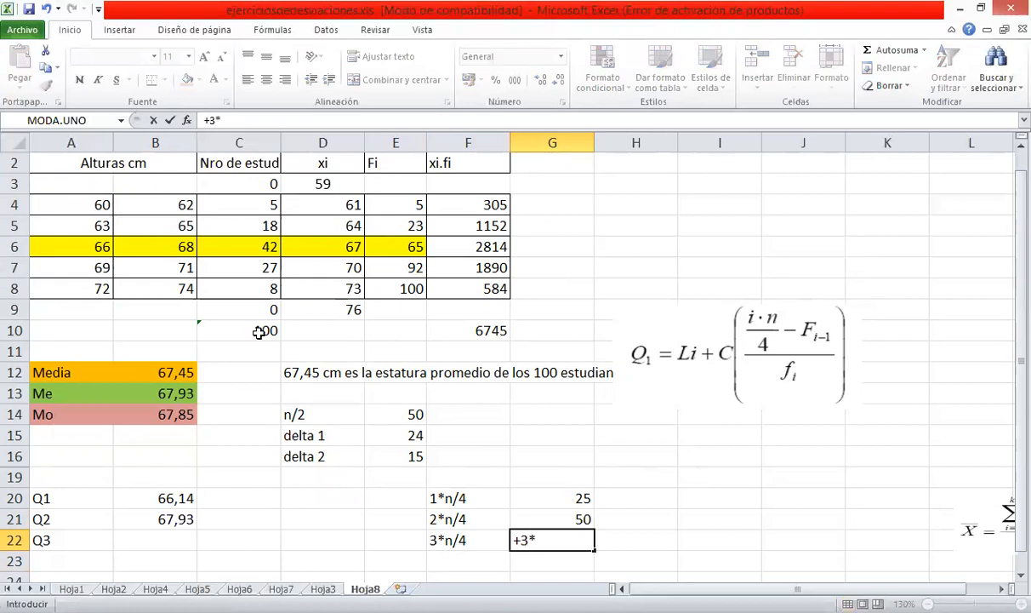
click(260, 329)
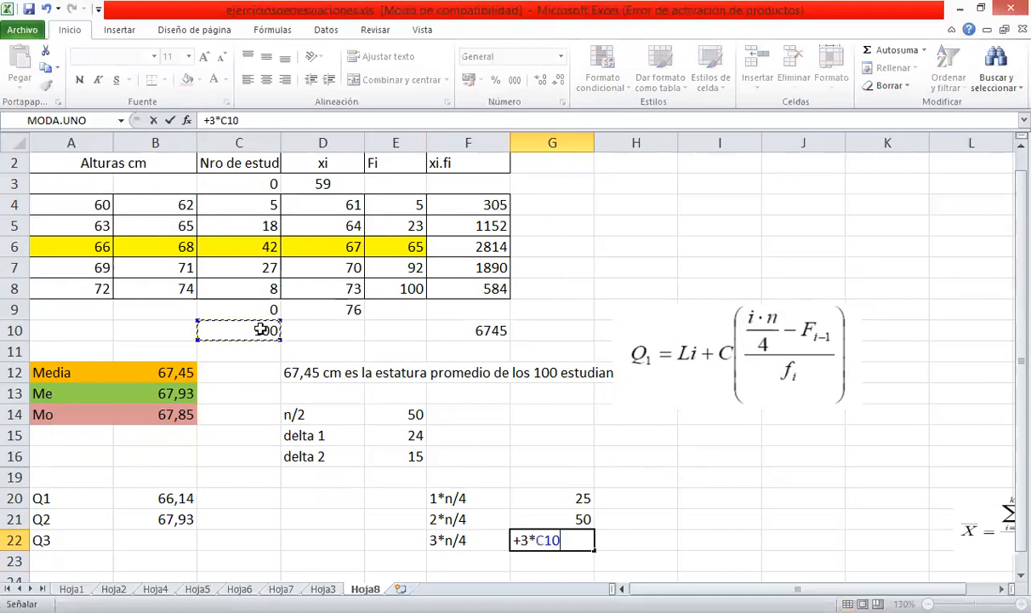
key(Return)
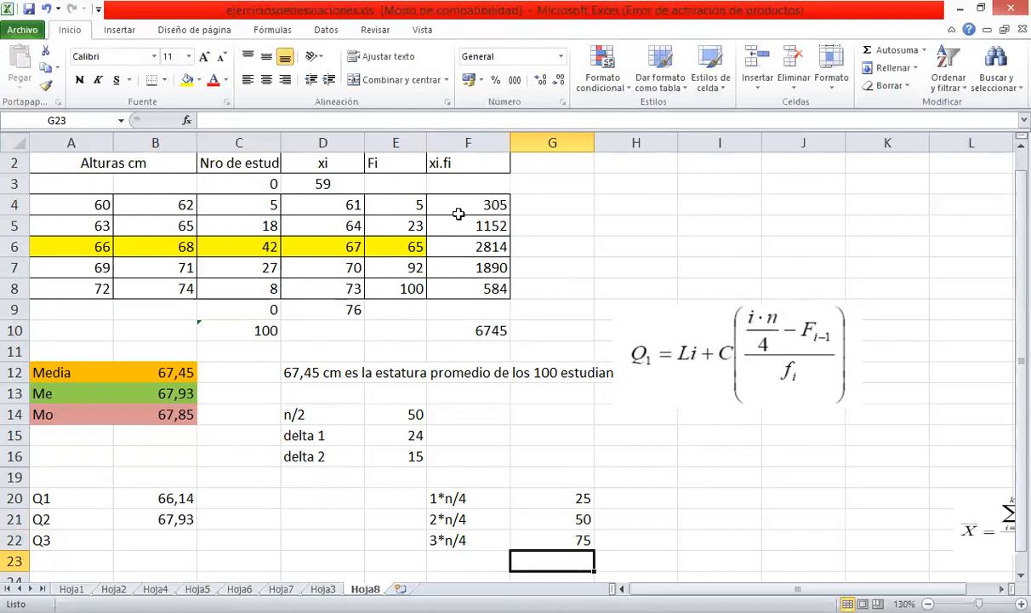
key(Up)
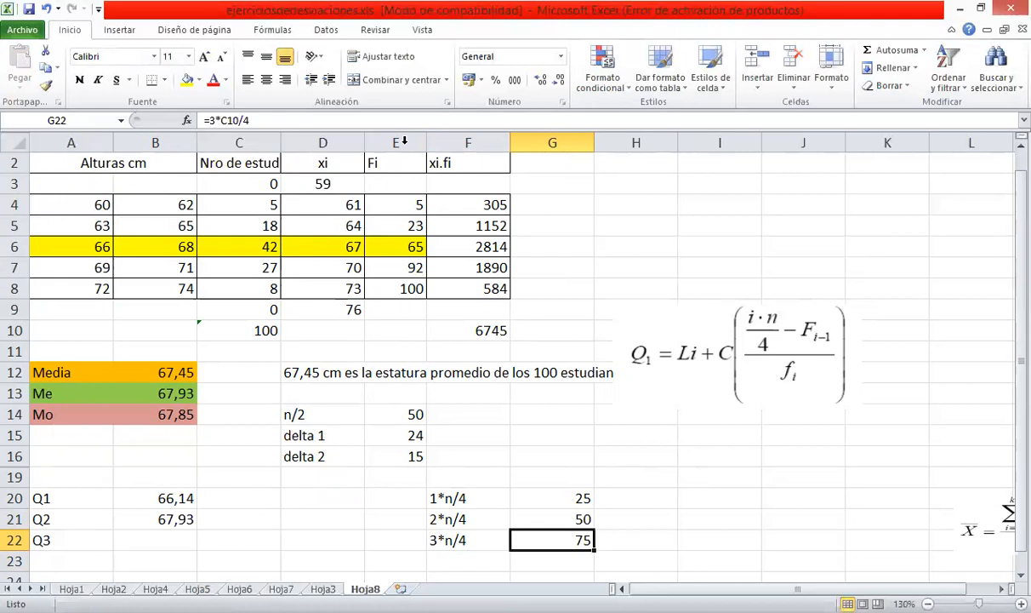
Check the Fi column for the Q3 class and fill its row, A7:E7, with blue.
click(391, 211)
click(395, 228)
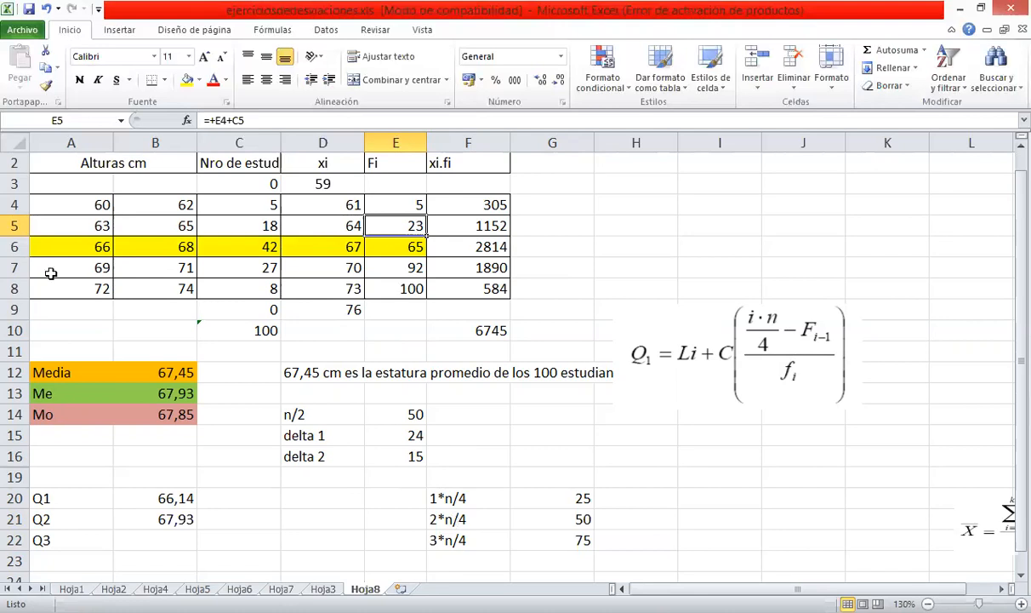
key(Down)
key(Down)
drag(54, 265, 372, 264)
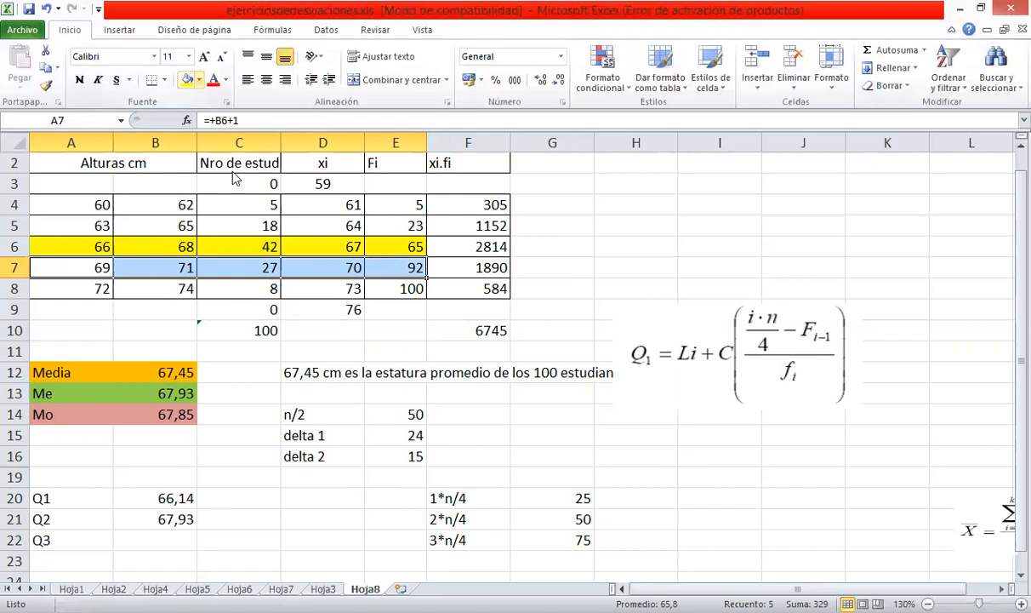
click(269, 197)
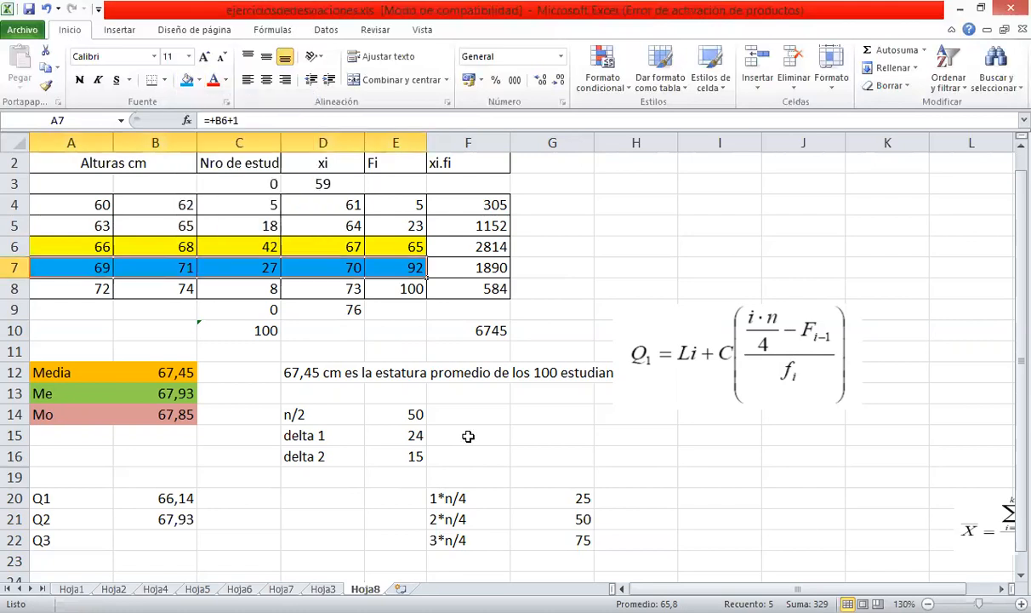
Begin the Q3 formula in B22 with the class lower limit and width as +A7+3*(+.
click(155, 540)
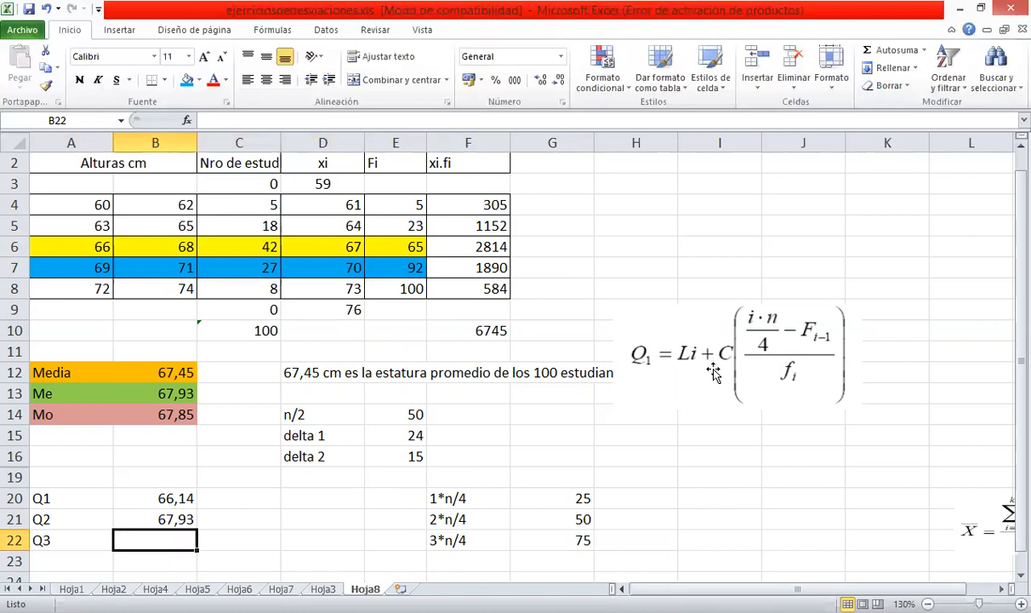
text(+)
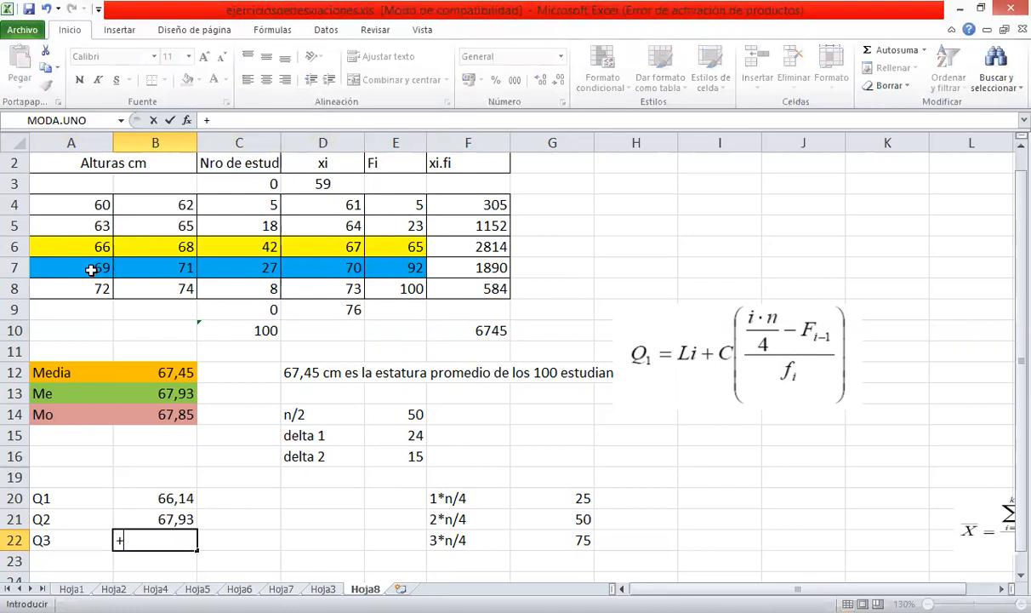
click(91, 269)
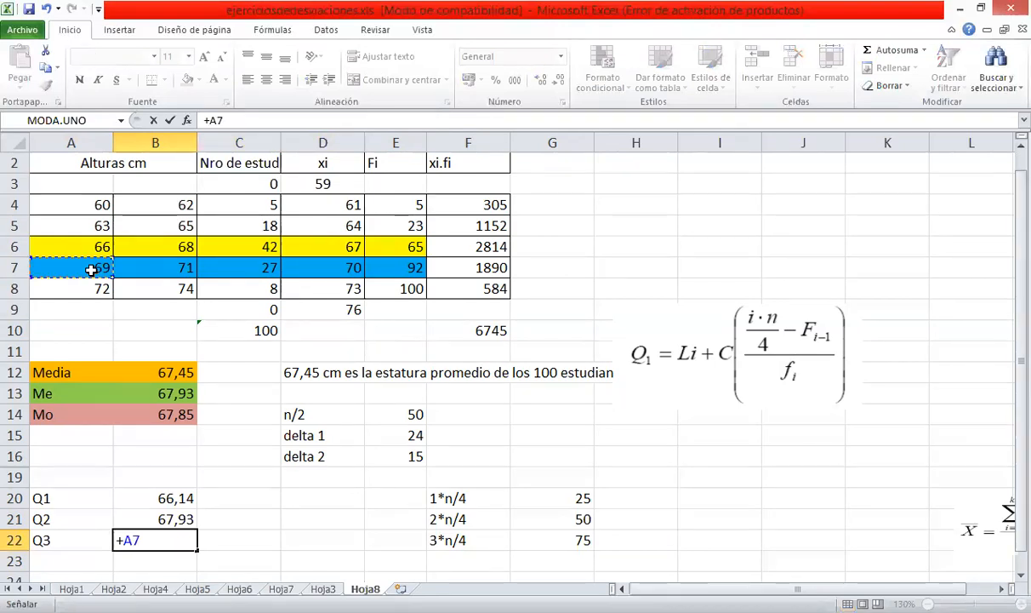
text(+3*)
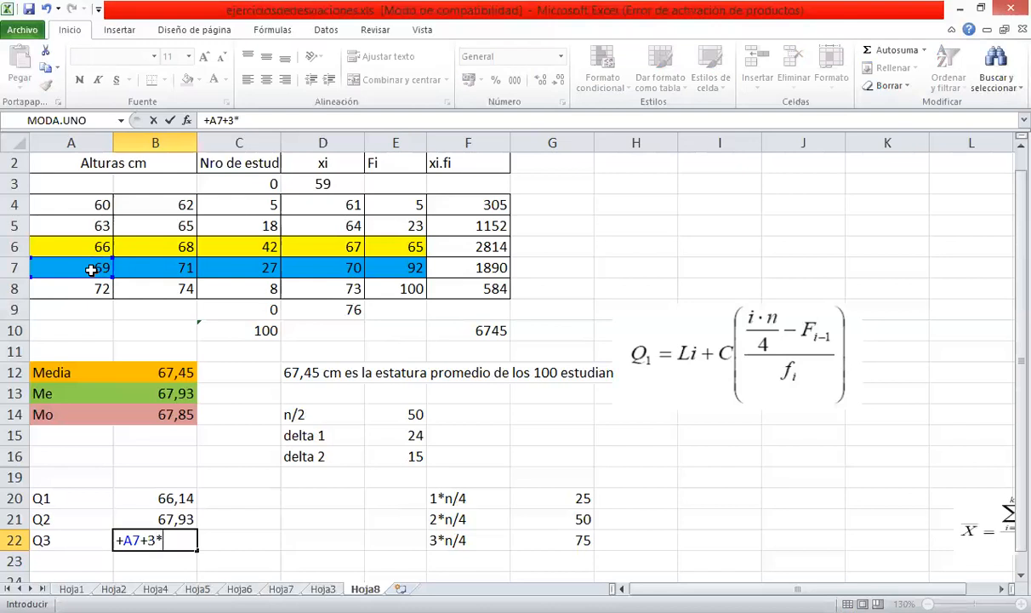
text((+)
Complete the Q3 formula in B22 with the position, previous cumulative frequency and class frequency as G22-E6/C7, closing the parenthesis.
click(545, 535)
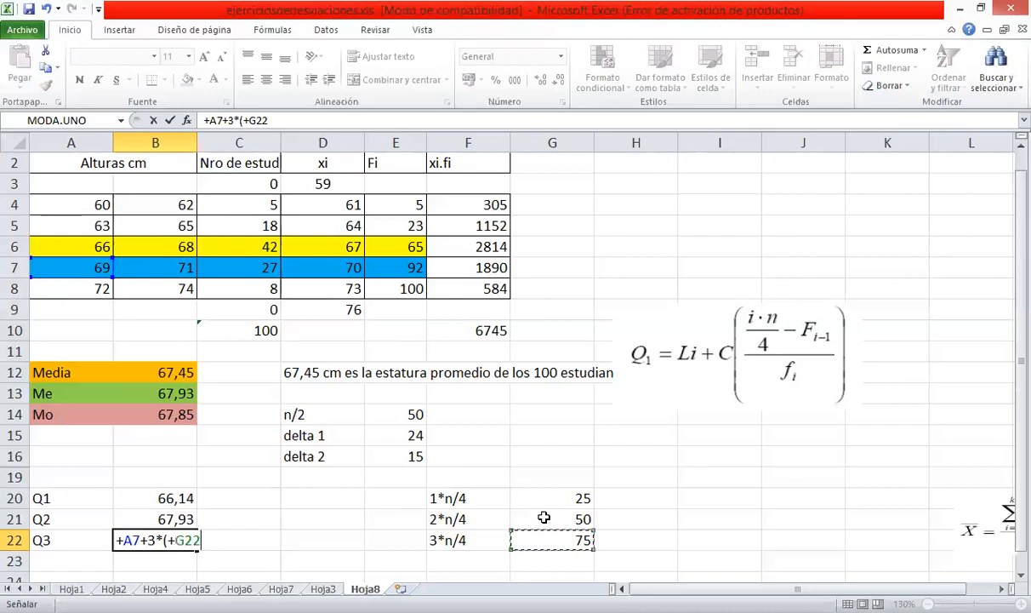
text(-)
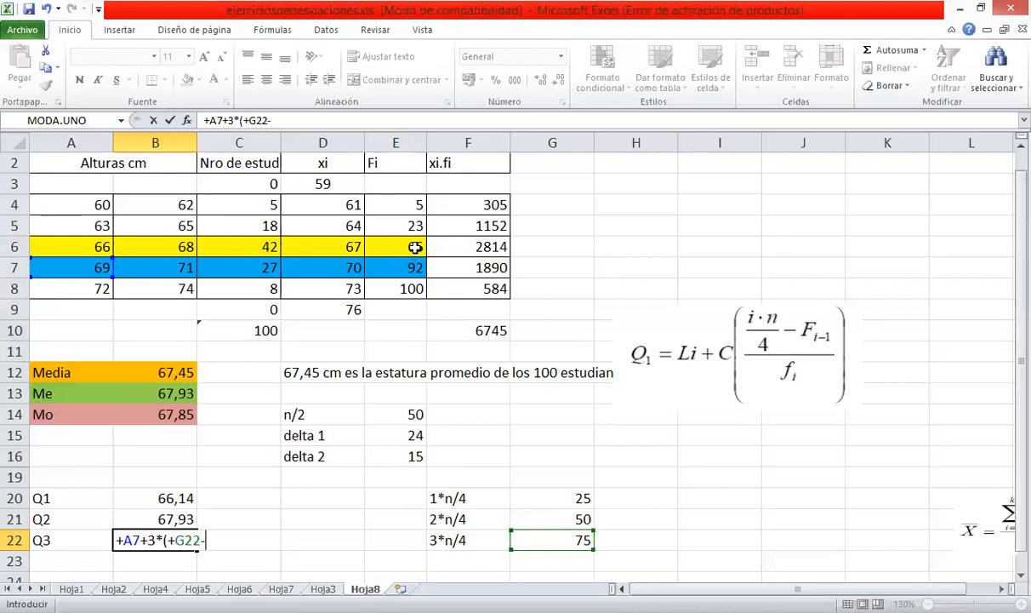
click(414, 246)
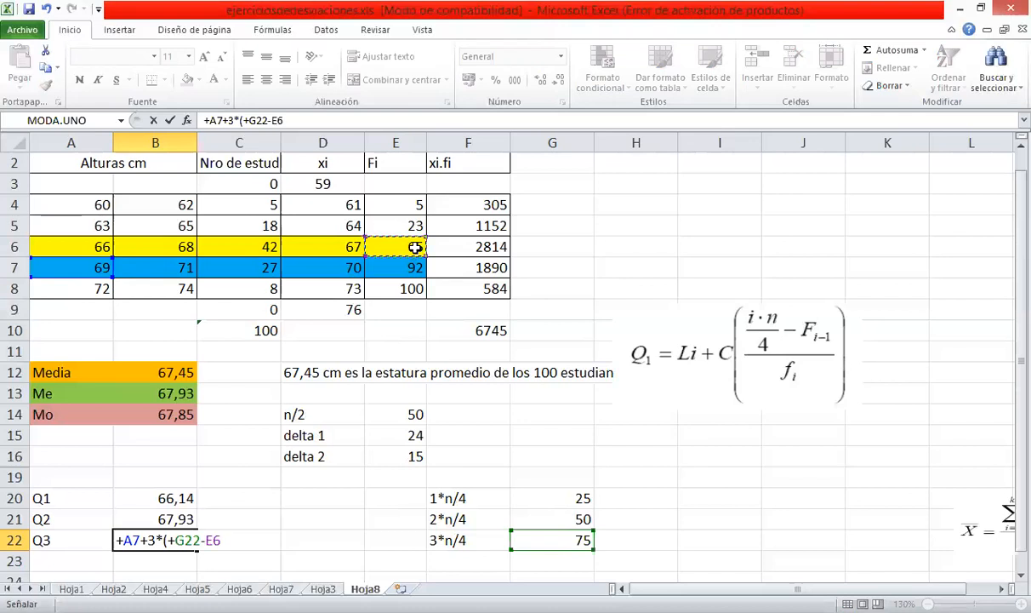
text(/)
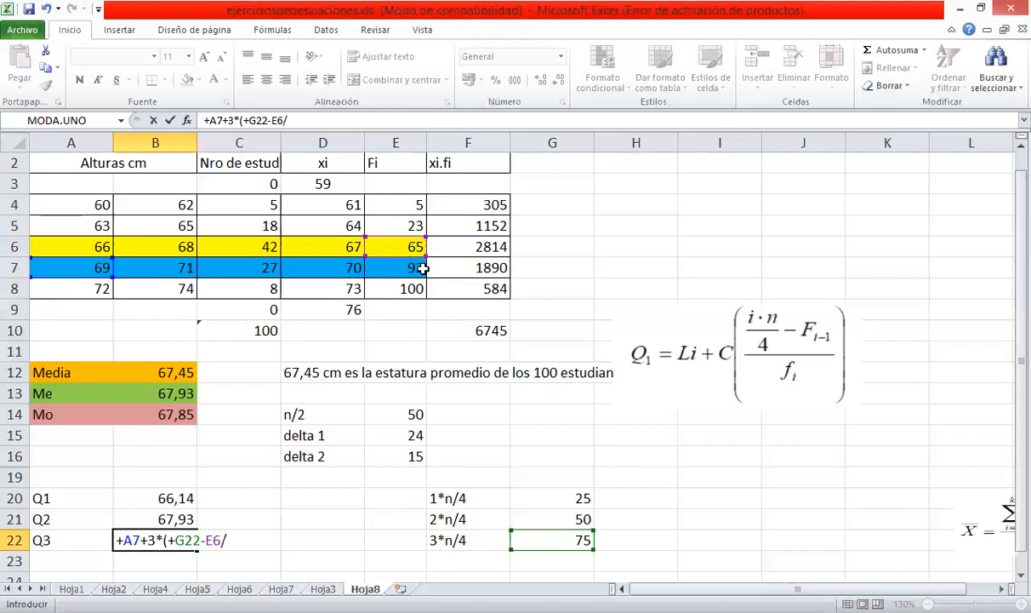
click(271, 268)
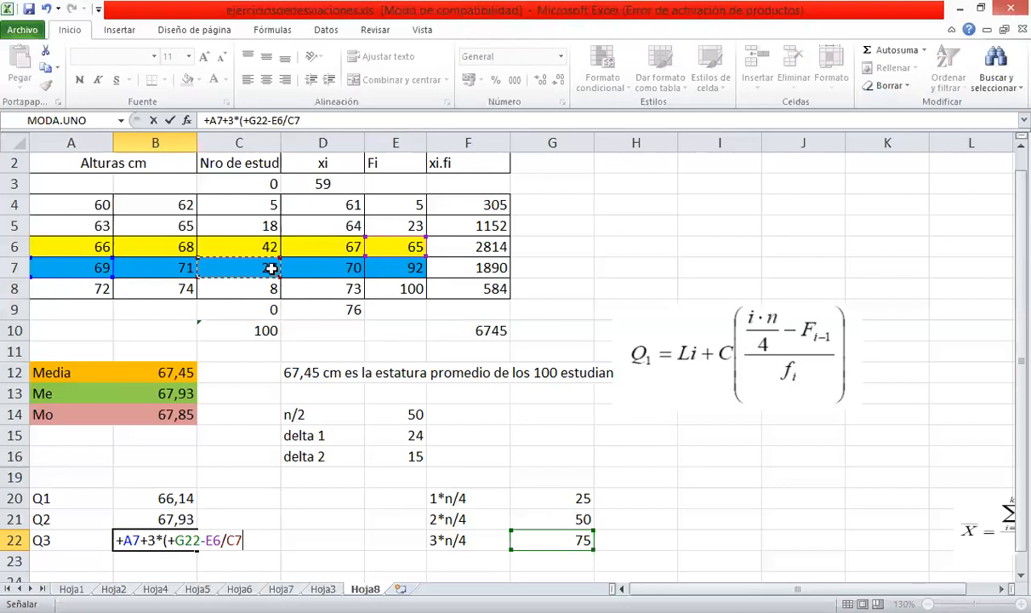
text())
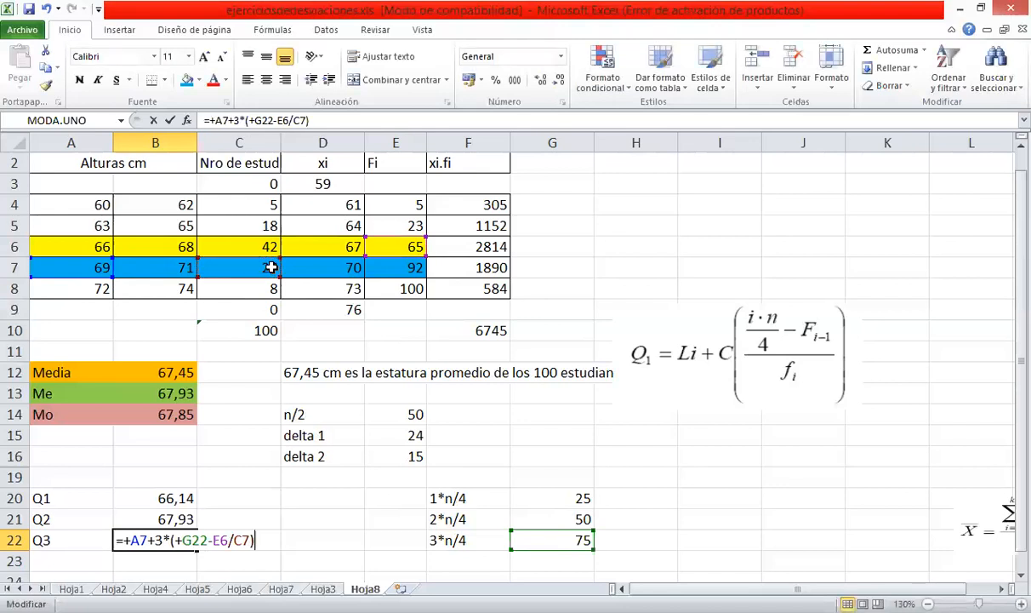
Move the closing parenthesis in the B22 formula to follow E6, giving =+A7+3*(+G22-E6)/C7.
key(BackSpace)
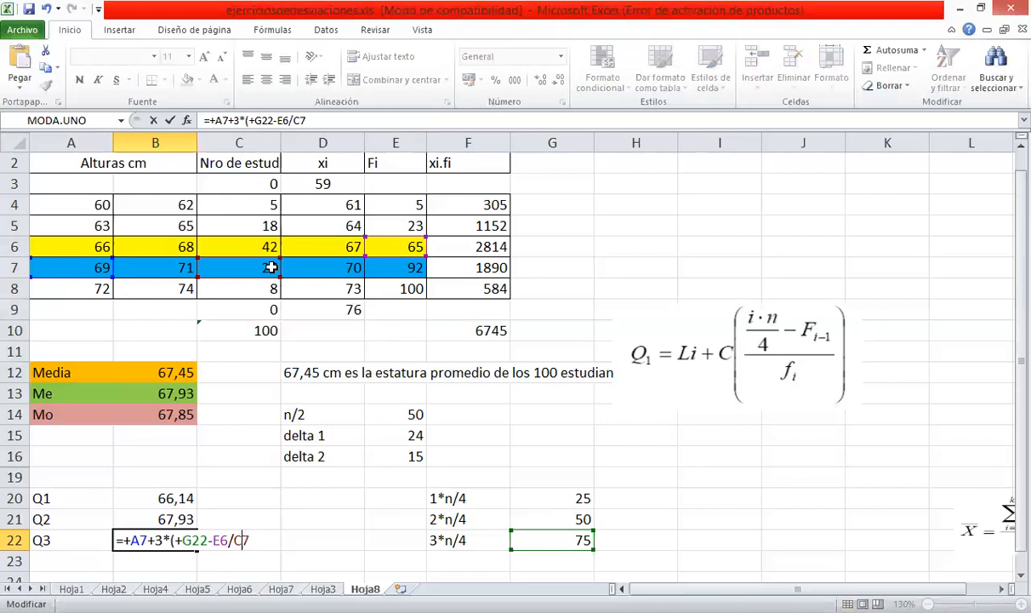
key(Left)
key(Left)
key(Left)
text())
key(ctrl+Return)
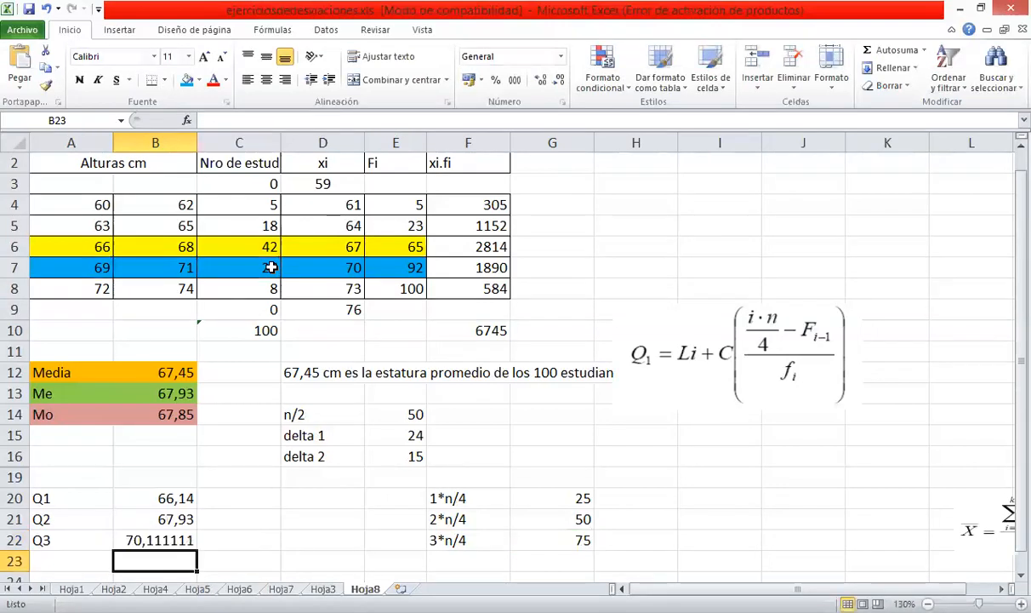
Reduce the Q3 result in B22 to two decimals.
click(555, 80)
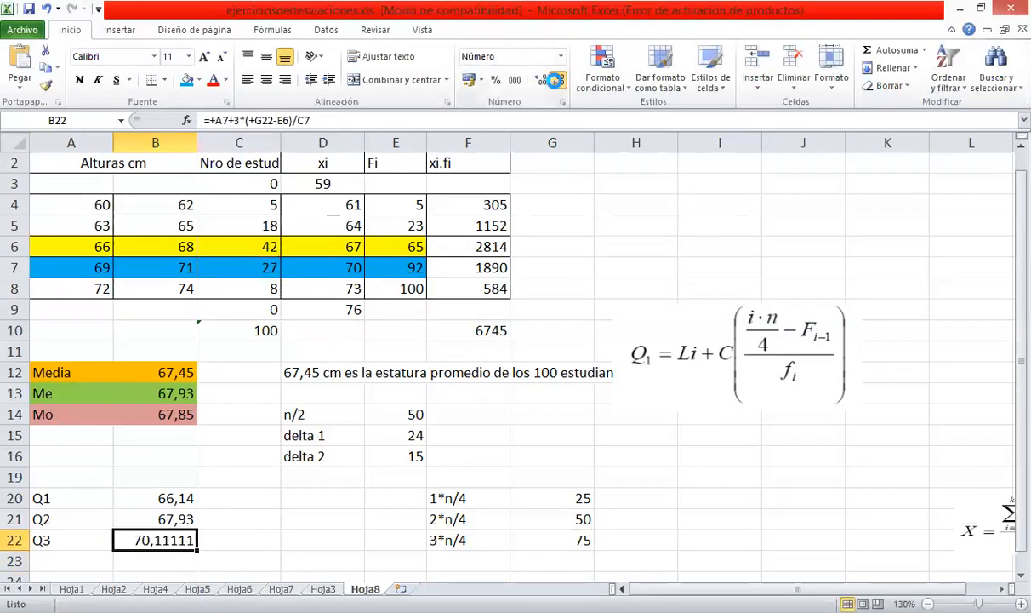
click(556, 81)
click(556, 81)
click(556, 81)
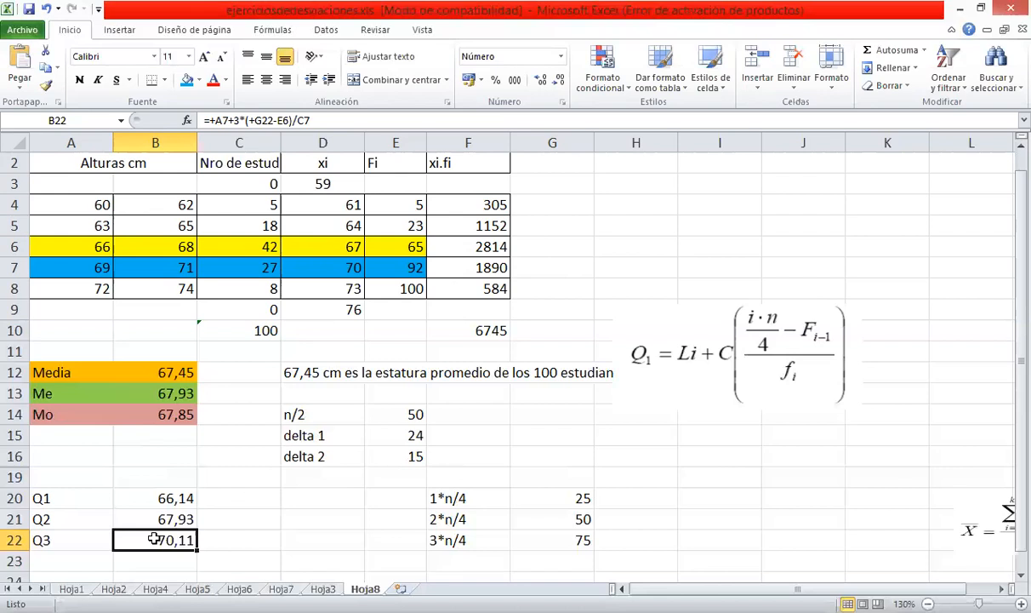
Review the Q1, Q2 and Q3 results in A20:B22 and compare Q2 with the median in B13.
drag(51, 498, 185, 556)
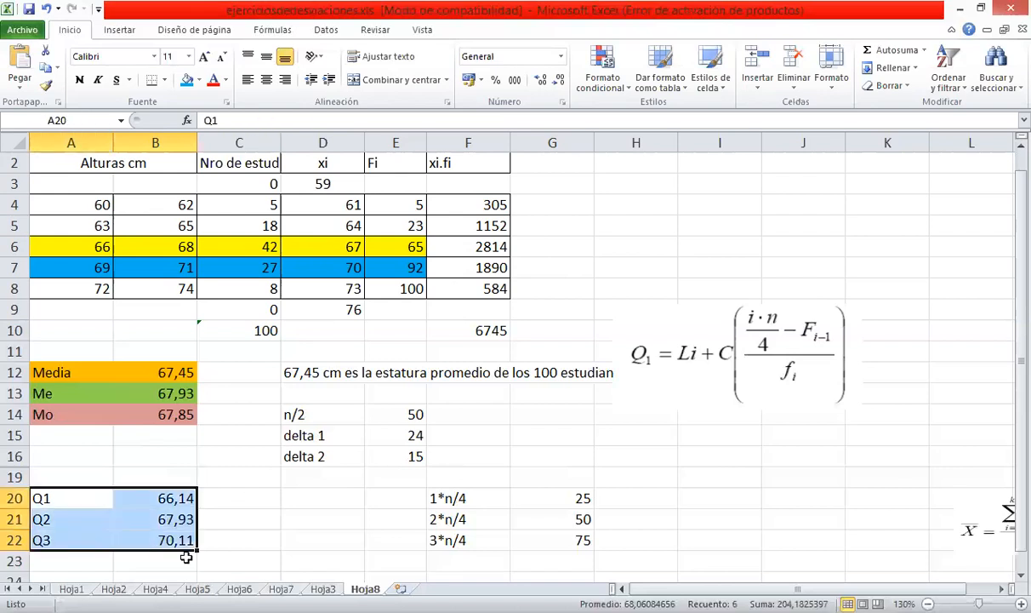
click(61, 505)
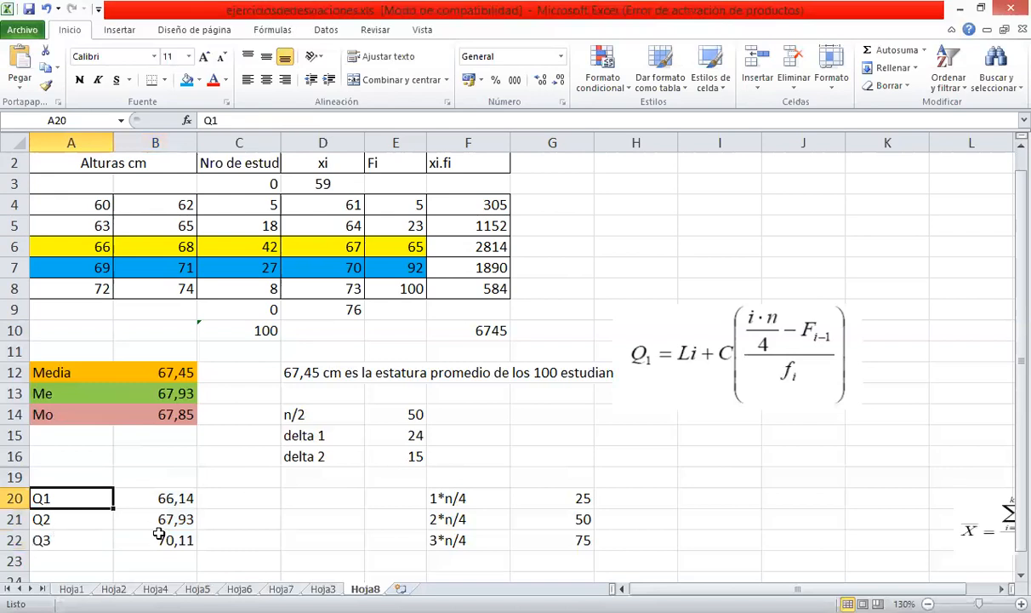
click(159, 559)
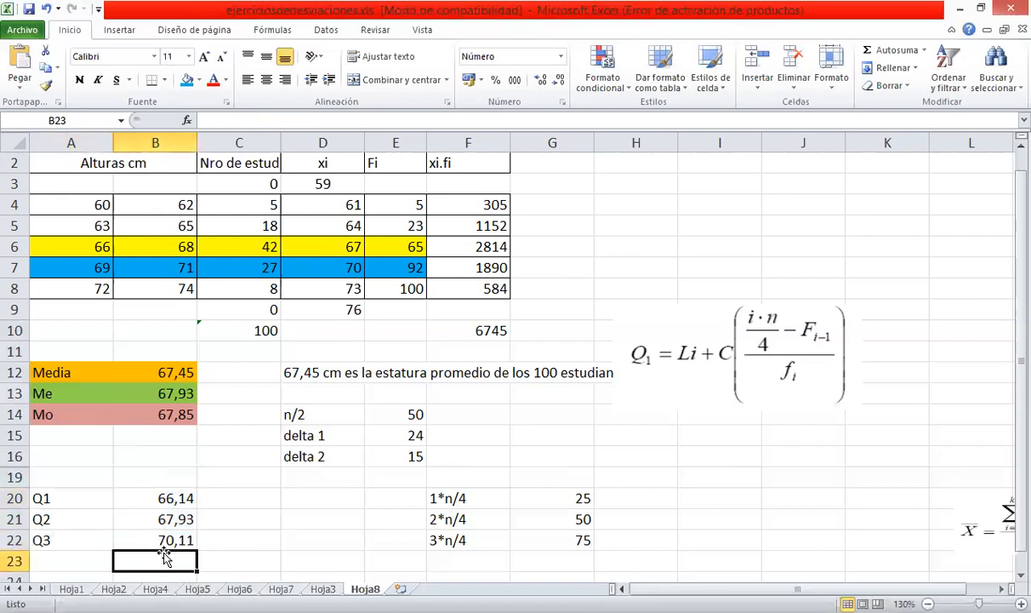
click(159, 498)
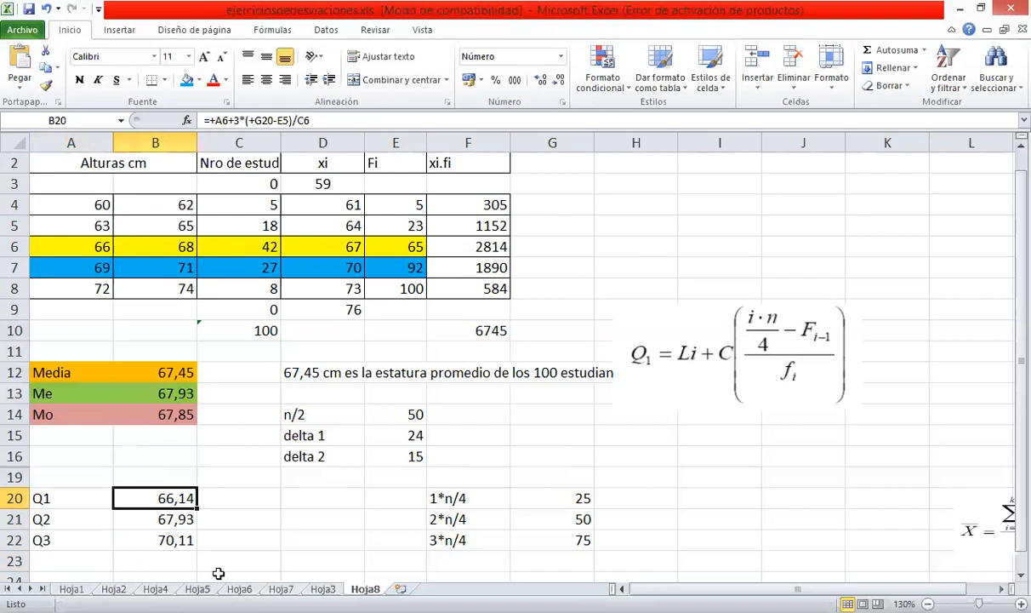
click(172, 525)
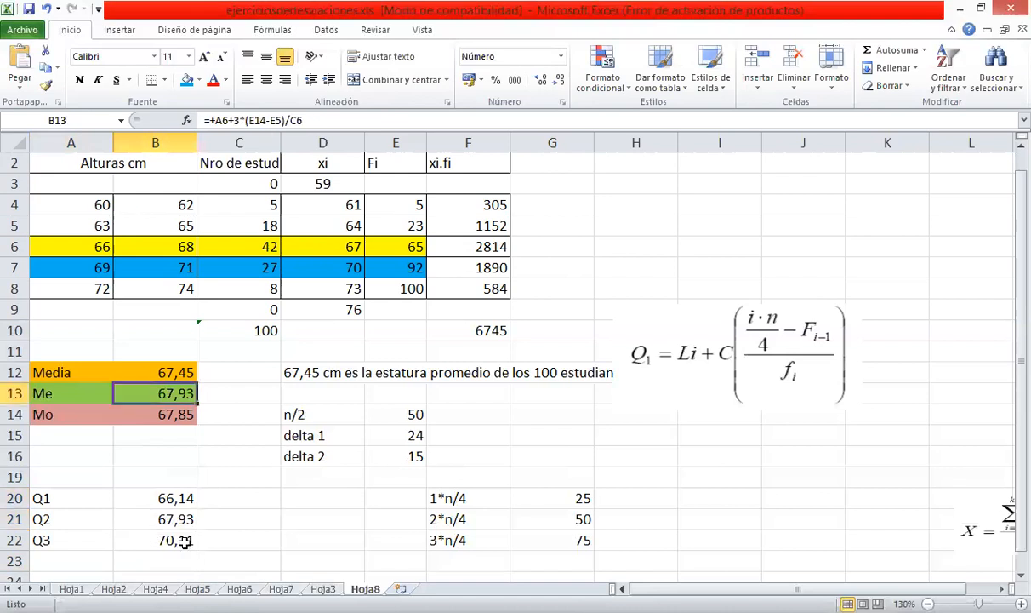
click(169, 544)
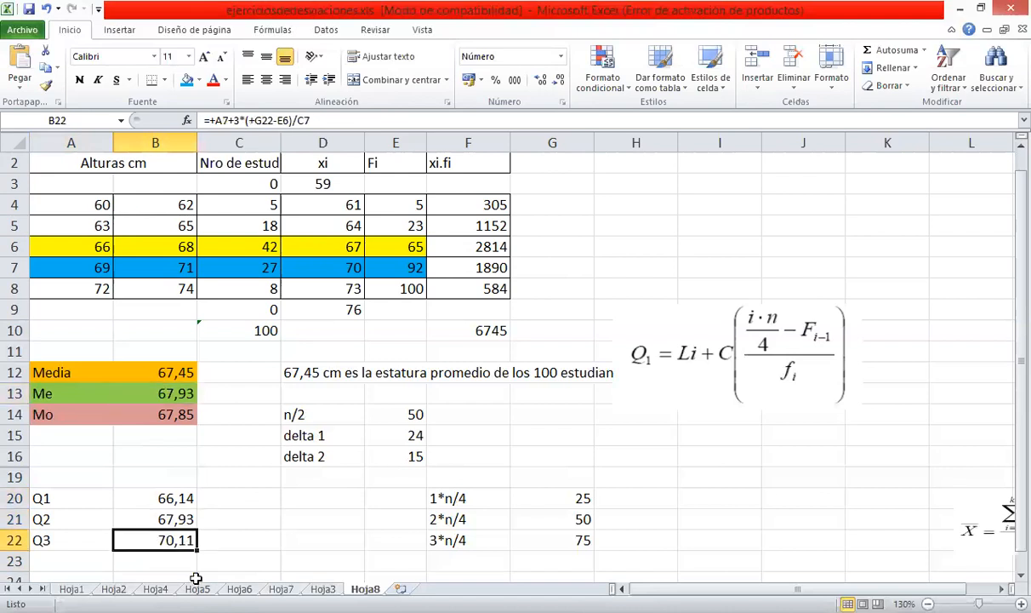